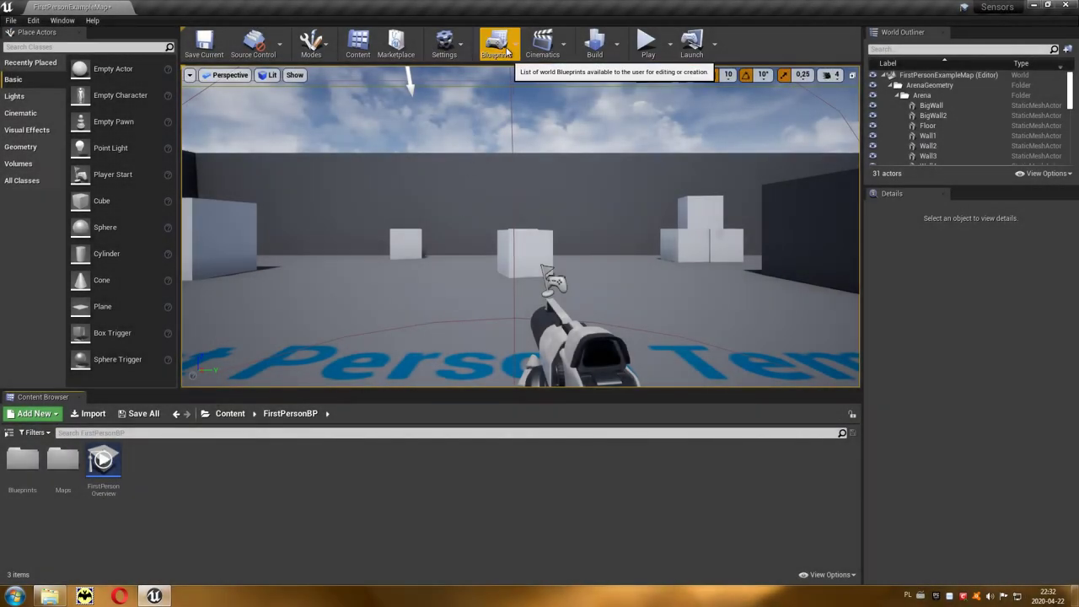
Open the Level Blueprint for FirstPersonExampleMap from the Blueprints toolbar menu
{"action": "left_click", "coordinate": [503, 46]}
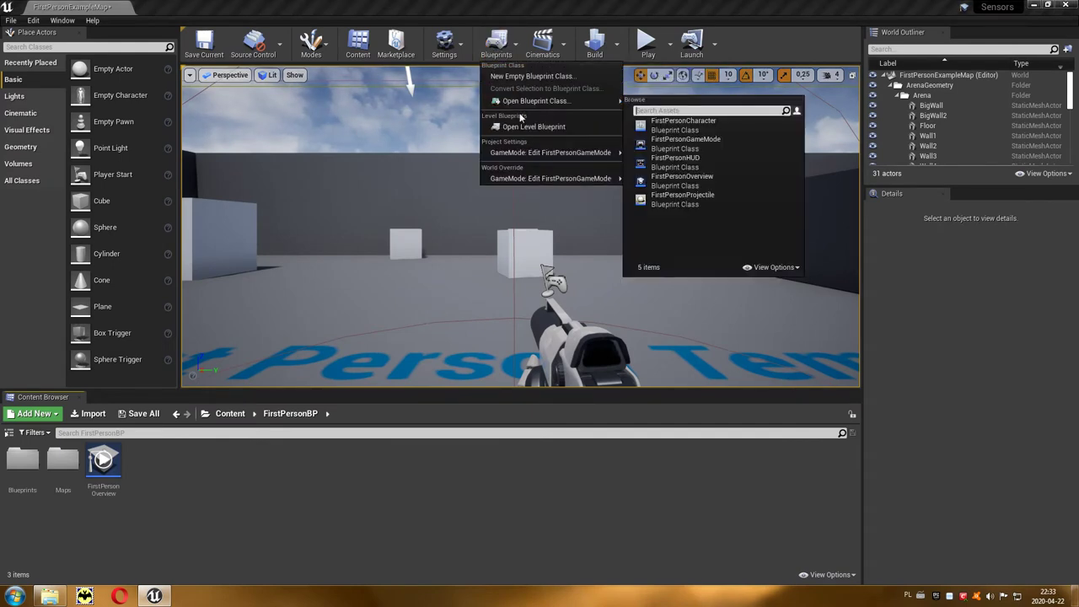
{"action": "left_click", "coordinate": [587, 132]}
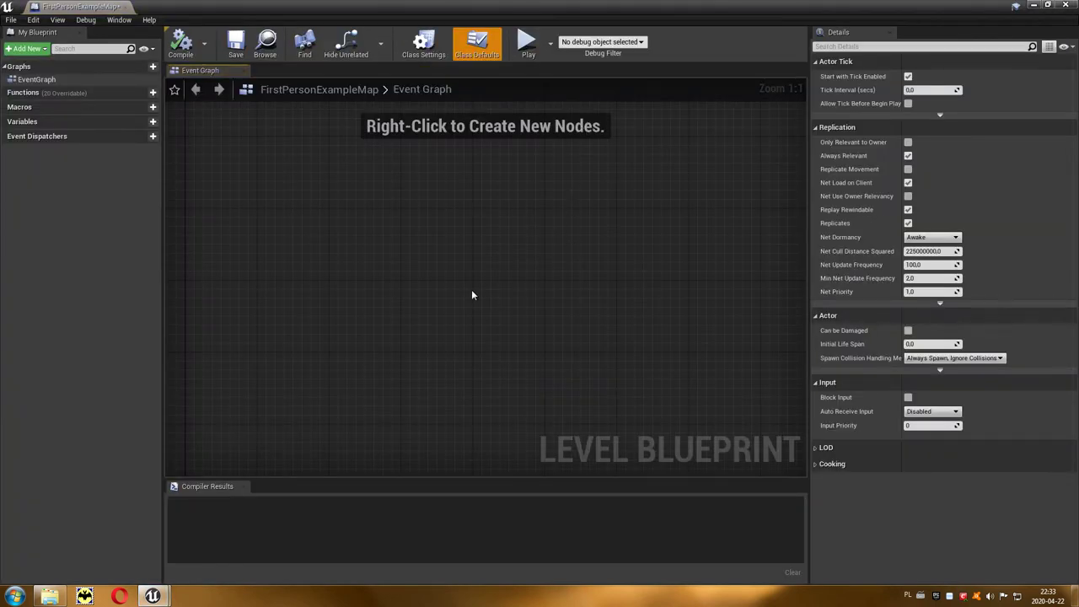
Add a Print String node to the empty Event Graph
{"action": "right_click", "coordinate": [472, 294]}
{"action": "type", "text": "pri"}
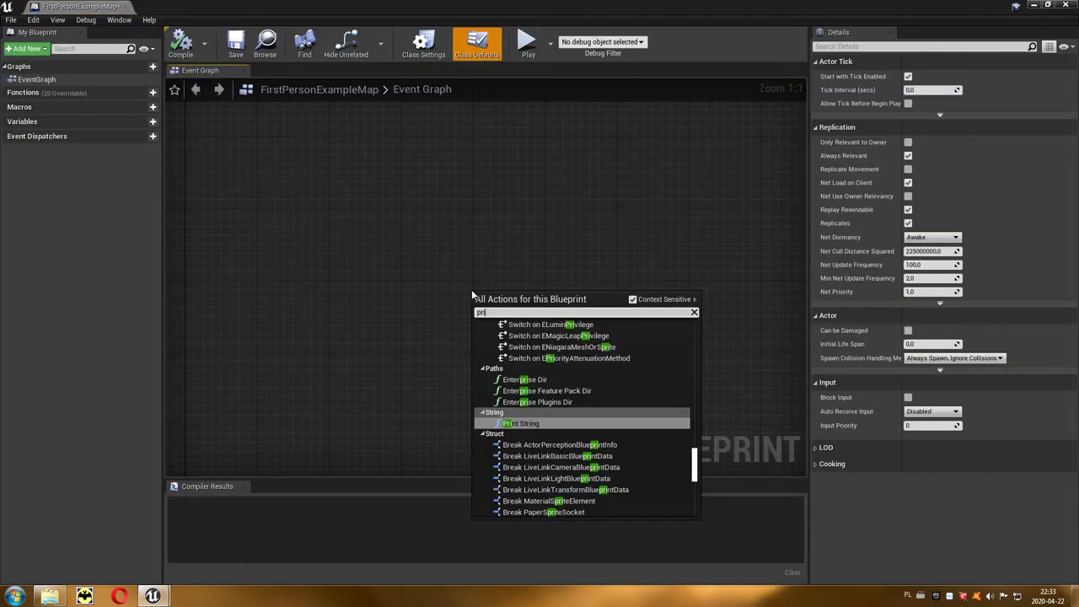
{"action": "type", "text": "nt"}
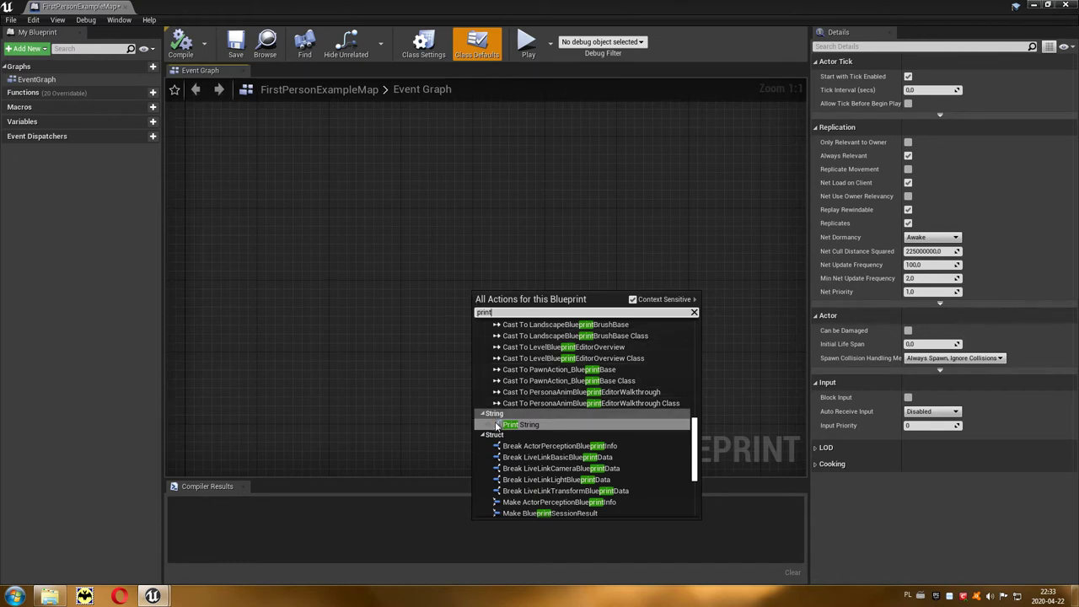
{"action": "left_click", "coordinate": [550, 426]}
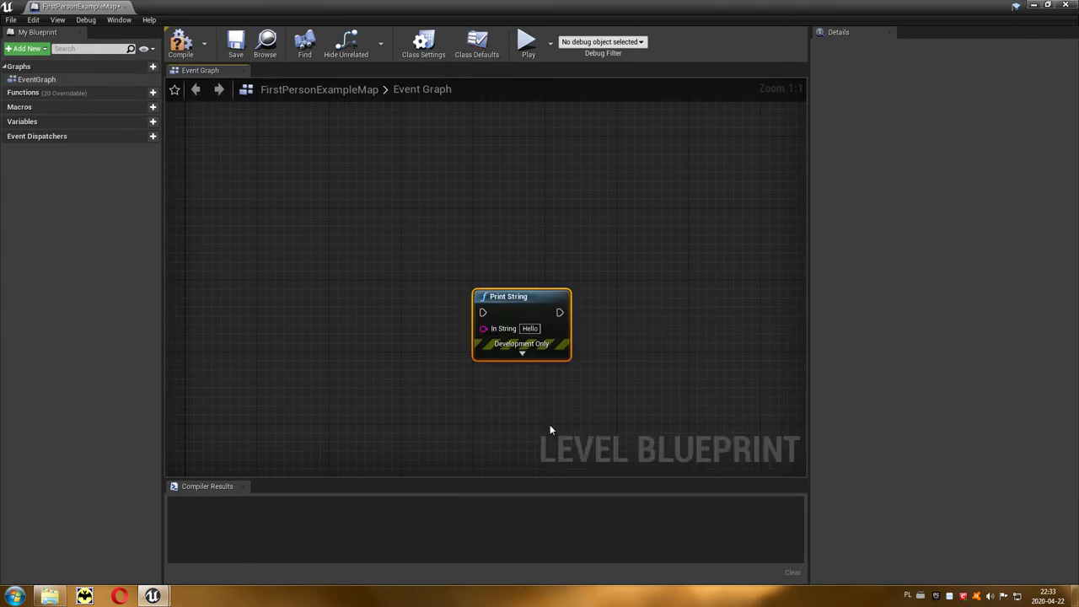
Add Event BeginPlay, wire it into Print String, compile, and minimize the blueprint editor
{"action": "right_click", "coordinate": [335, 310]}
{"action": "type", "text": "beginp"}
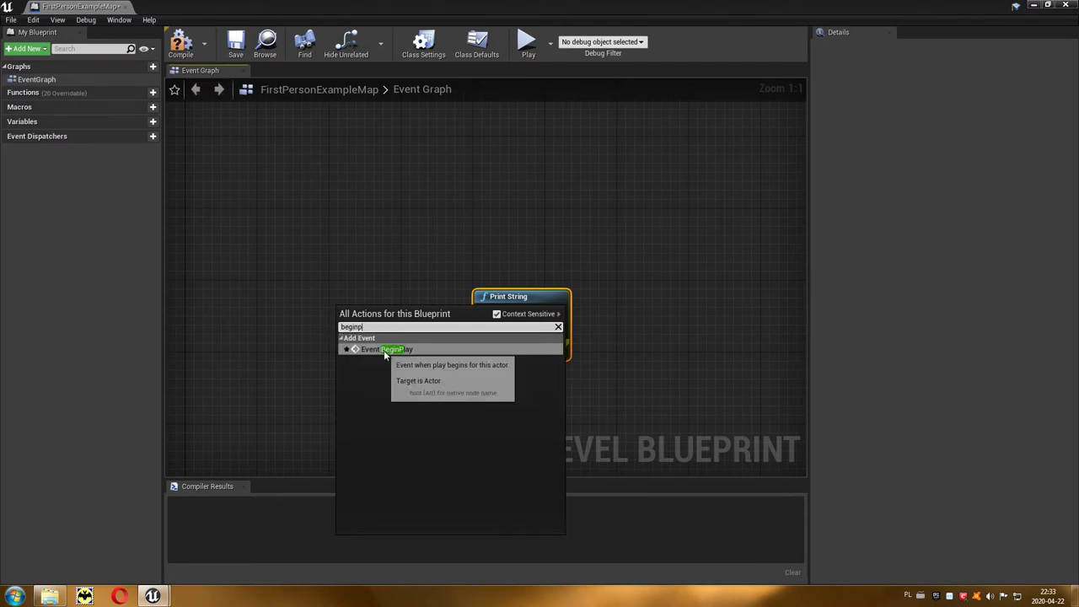
{"action": "left_click", "coordinate": [432, 349]}
{"action": "left_click_drag", "start_coordinate": [417, 331], "coordinate": [484, 315]}
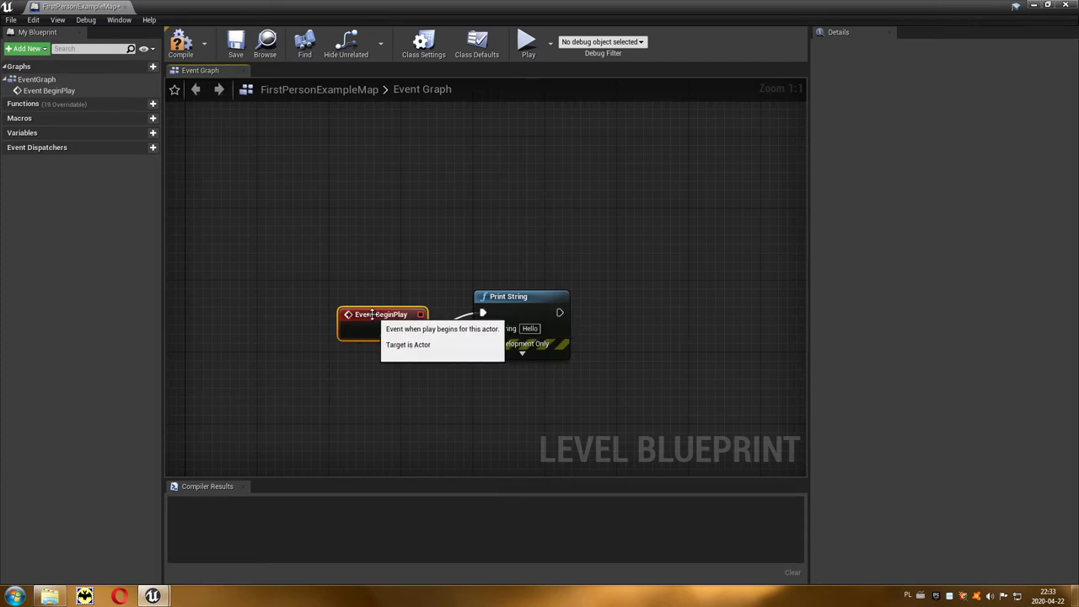
{"action": "left_click_drag", "start_coordinate": [381, 320], "coordinate": [372, 302]}
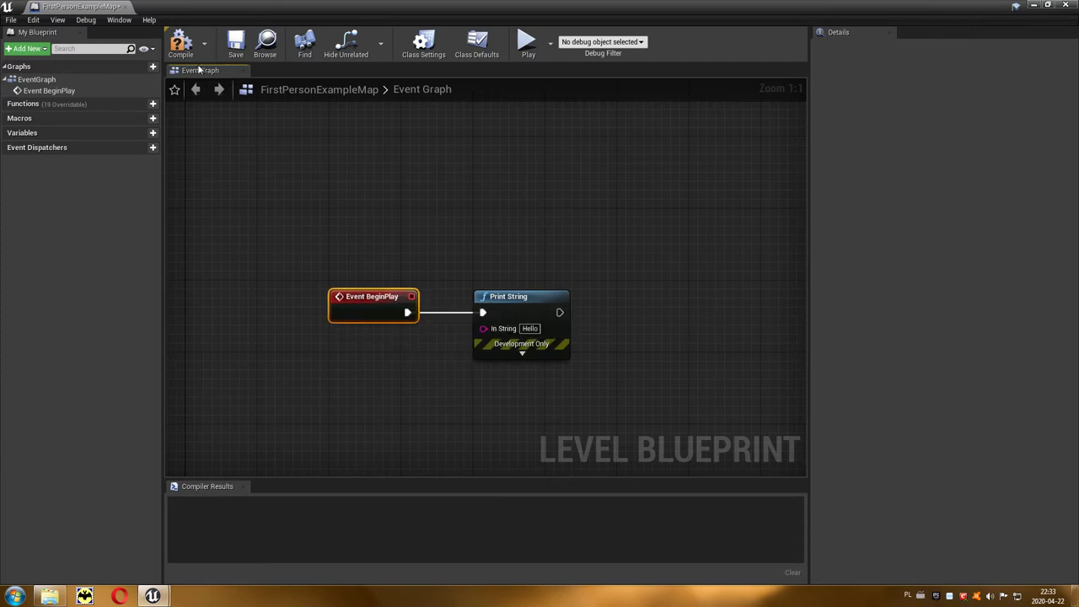
{"action": "left_click", "coordinate": [180, 42]}
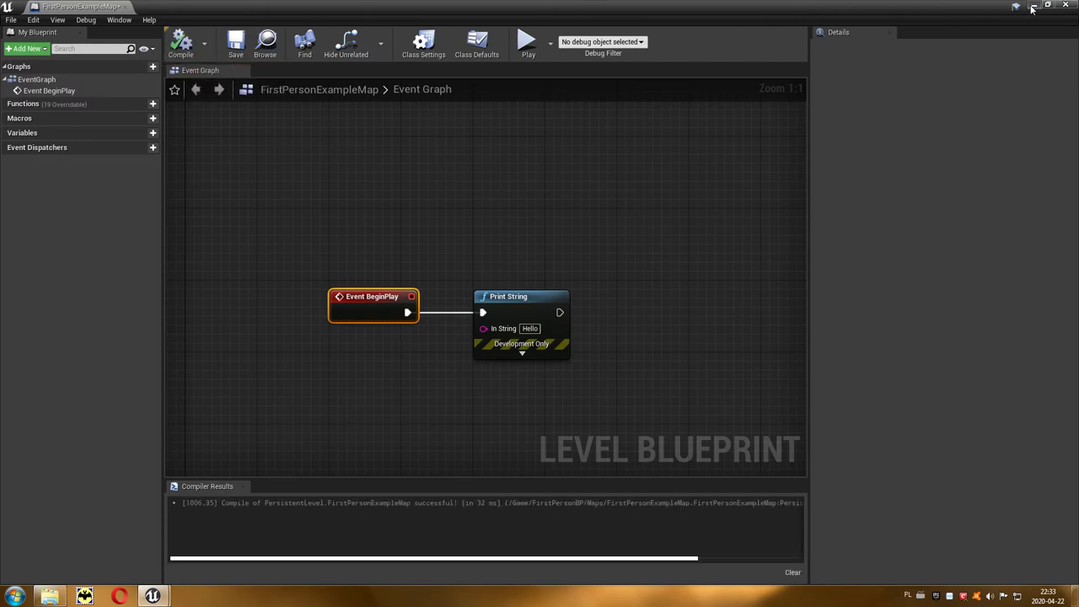
{"action": "left_click", "coordinate": [1031, 6]}
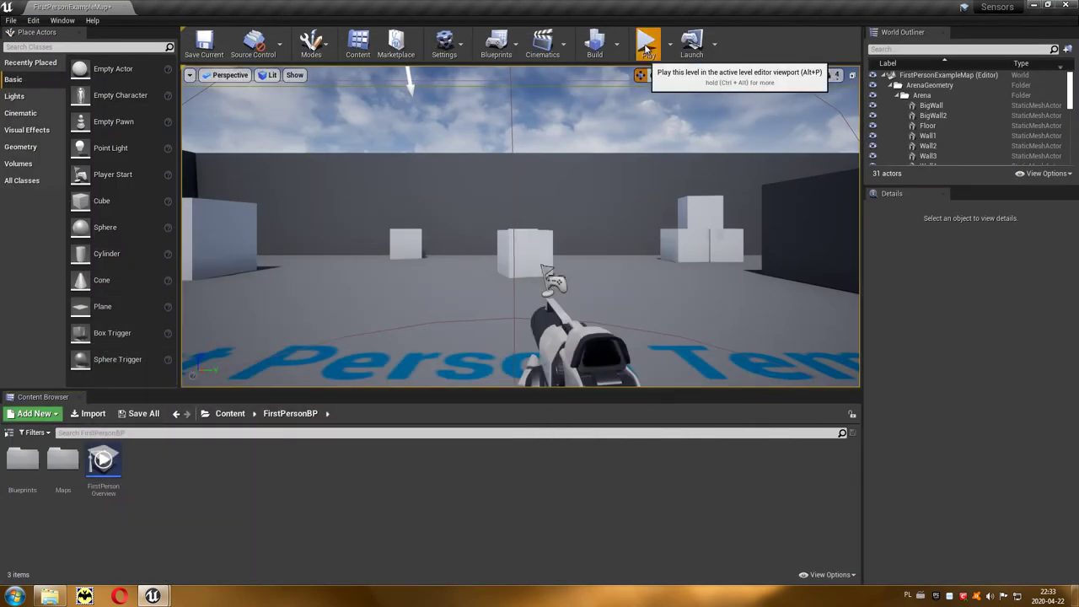
Test-play the level to confirm 'Hello' appears, stop, and restore the Level Blueprint window
{"action": "left_click", "coordinate": [648, 49]}
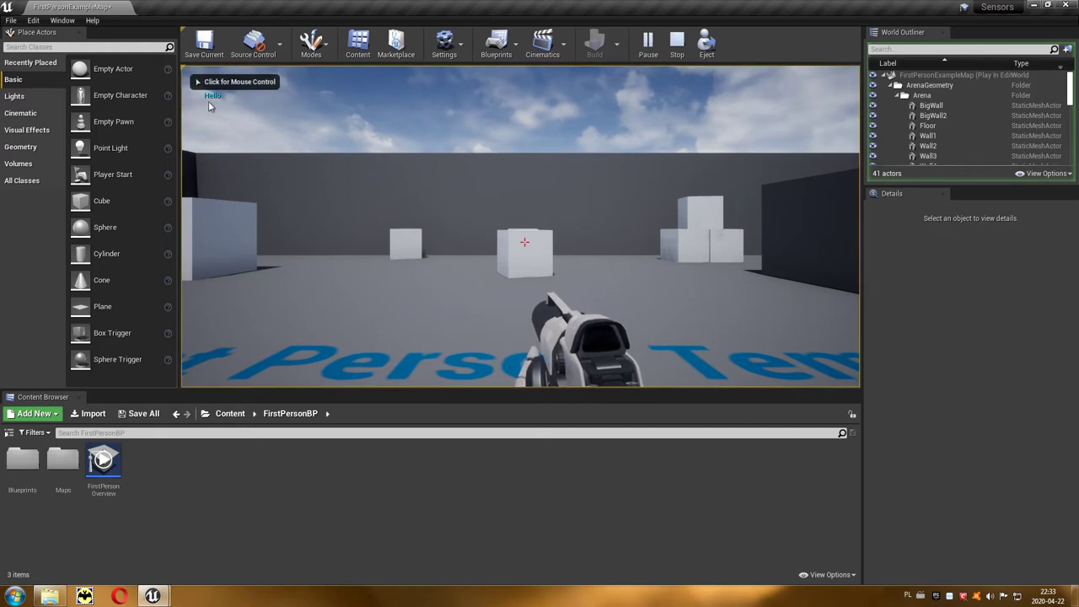
{"action": "left_click", "coordinate": [679, 56]}
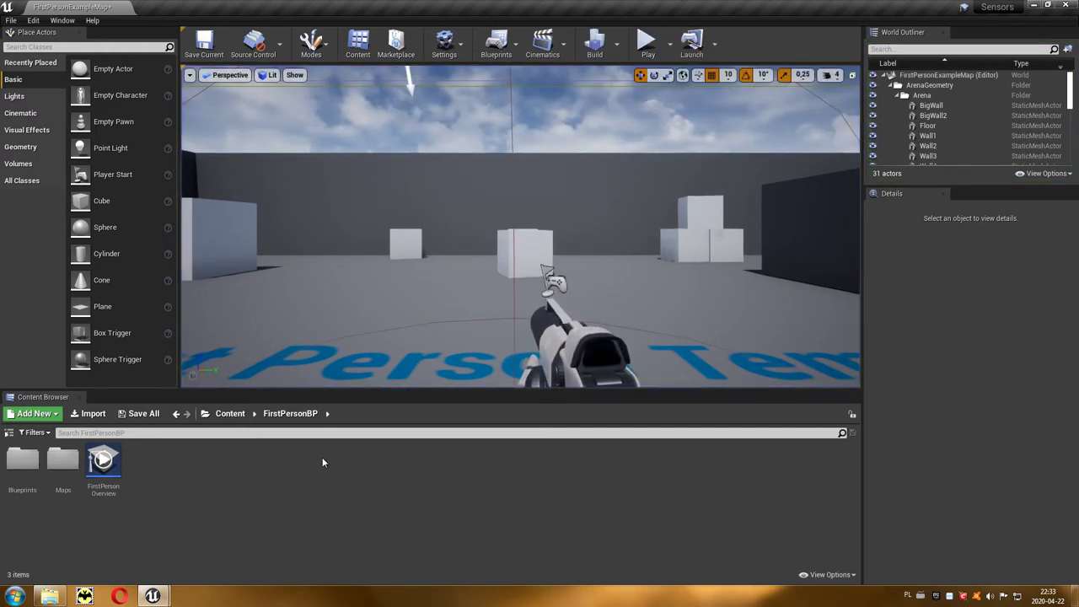
{"action": "mouse_move", "coordinate": [152, 596]}
{"action": "left_click", "coordinate": [215, 558]}
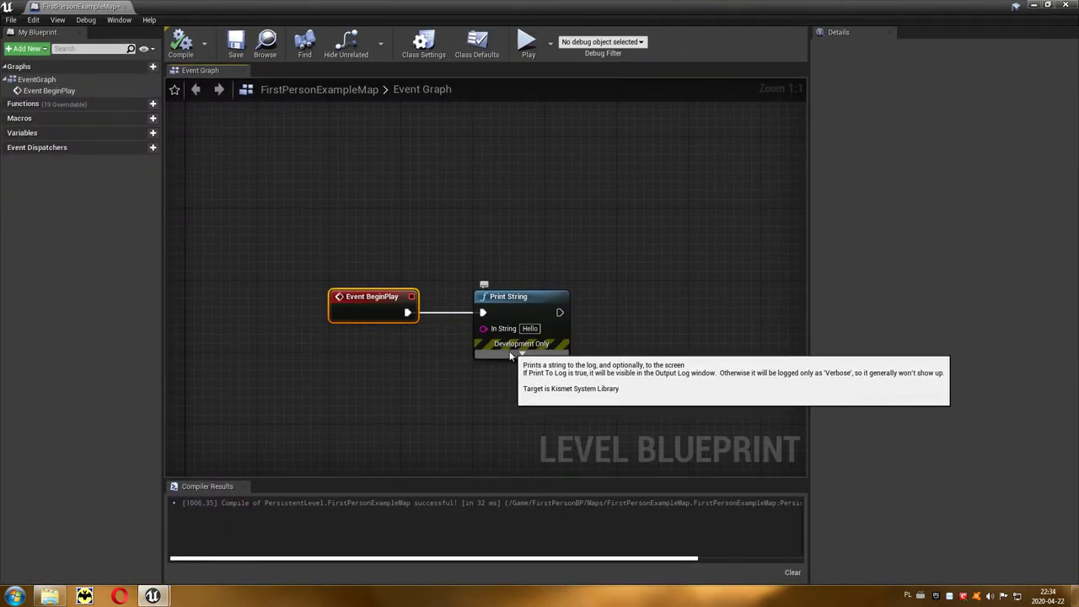
Give Print String a red text colour and 3-second duration, recompile, and minimize the editor
{"action": "left_click", "coordinate": [510, 351]}
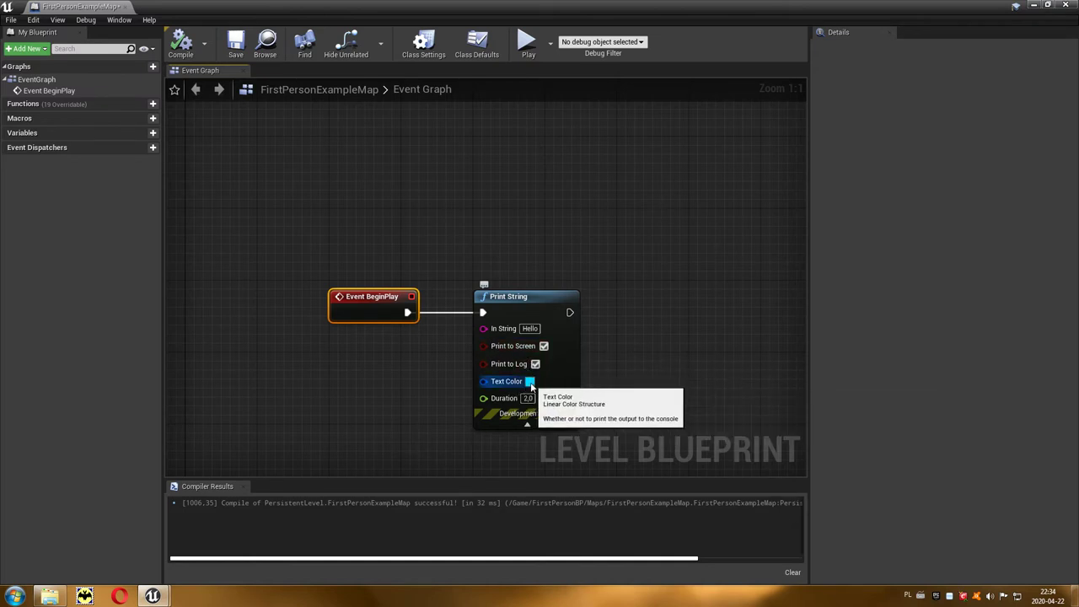
{"action": "left_click", "coordinate": [530, 382]}
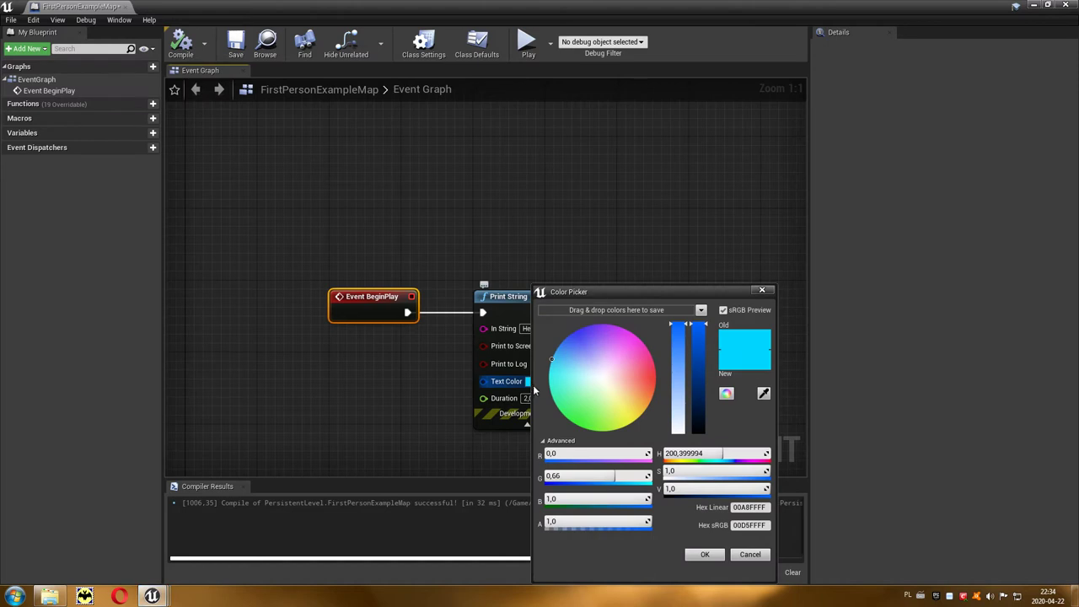
{"action": "left_click_drag", "start_coordinate": [640, 381], "coordinate": [660, 380]}
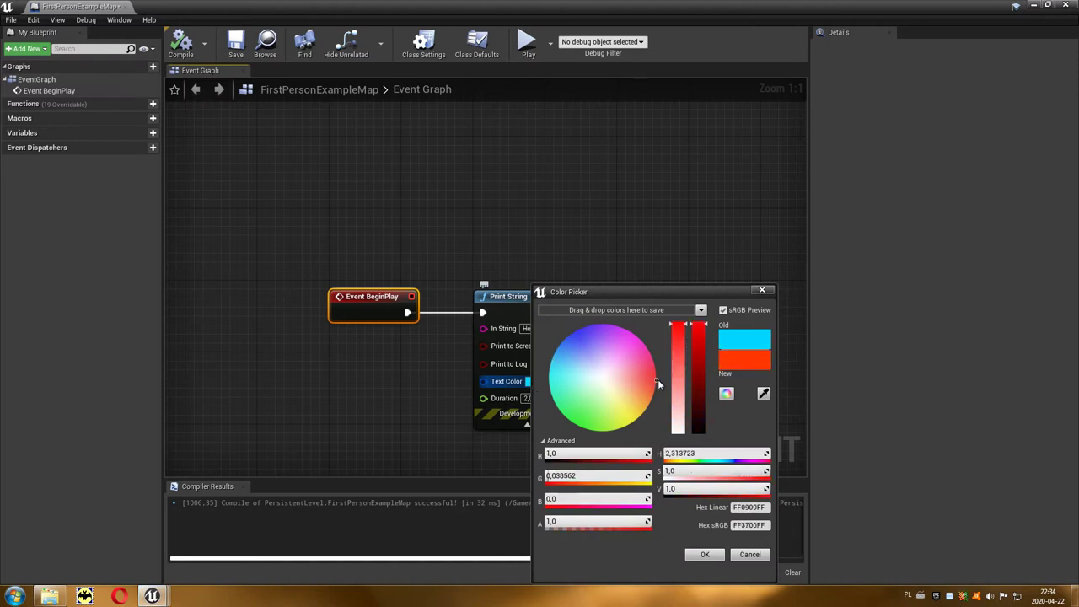
{"action": "left_click", "coordinate": [704, 554]}
{"action": "type", "text": "3"}
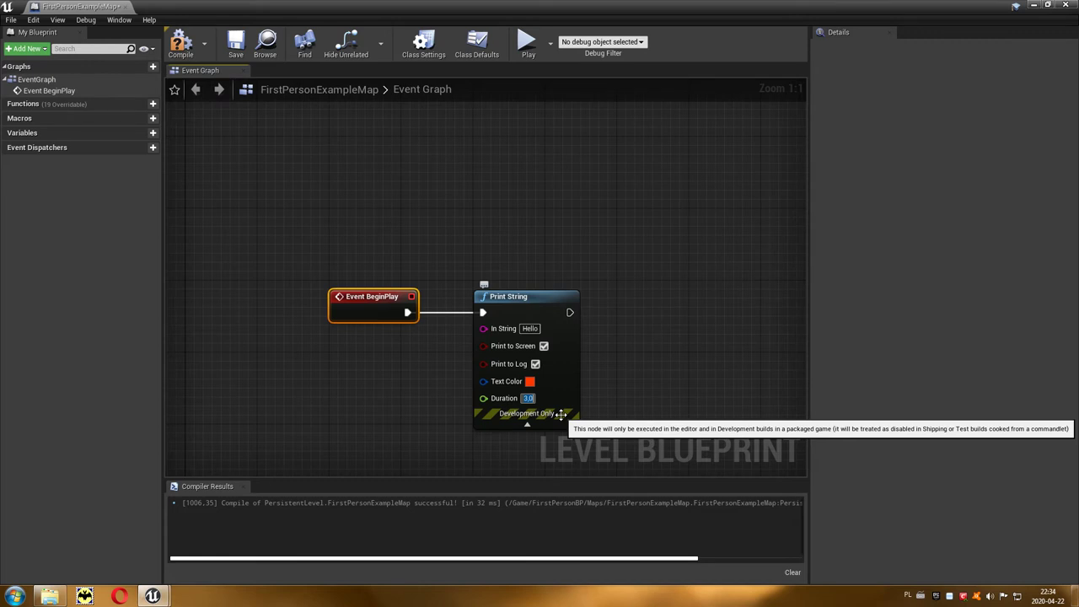
{"action": "left_click", "coordinate": [181, 42]}
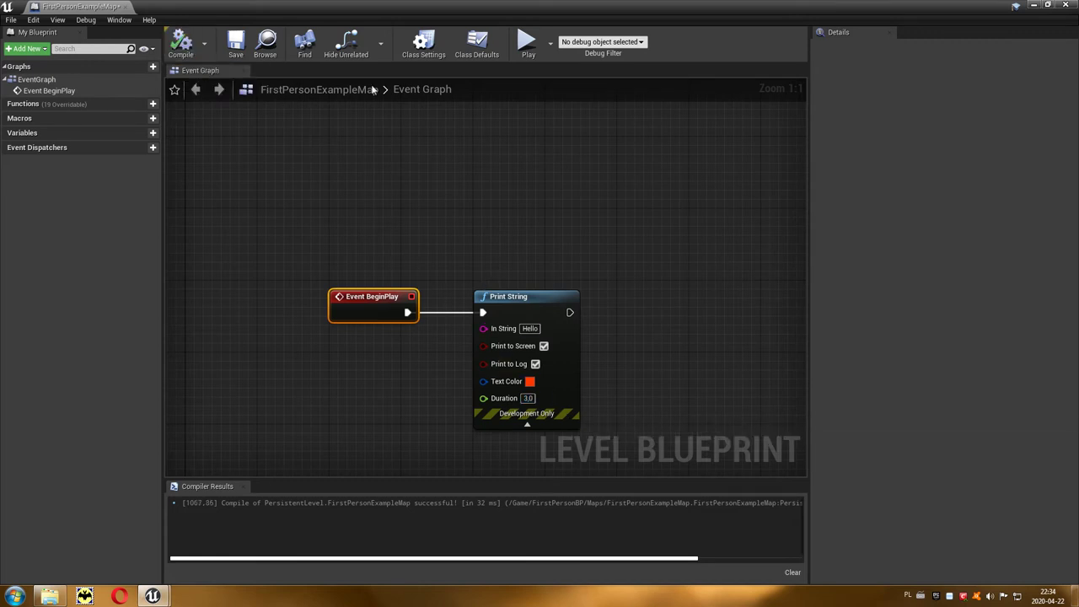
{"action": "left_click", "coordinate": [1033, 6]}
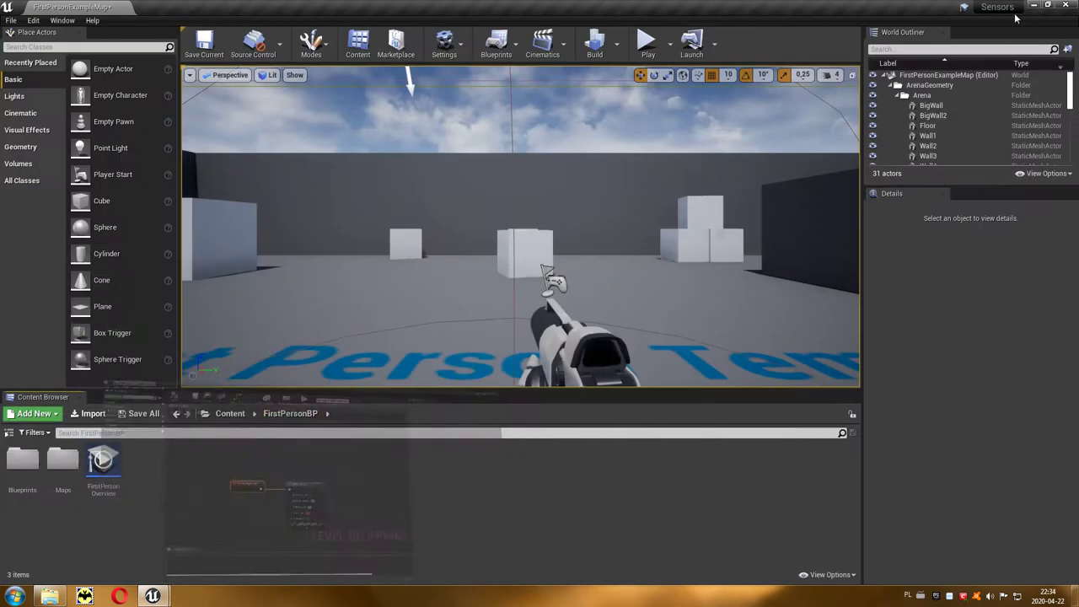
Play and stop the level to see the red 'Hello', then restore the Level Blueprint window
{"action": "left_click", "coordinate": [647, 48]}
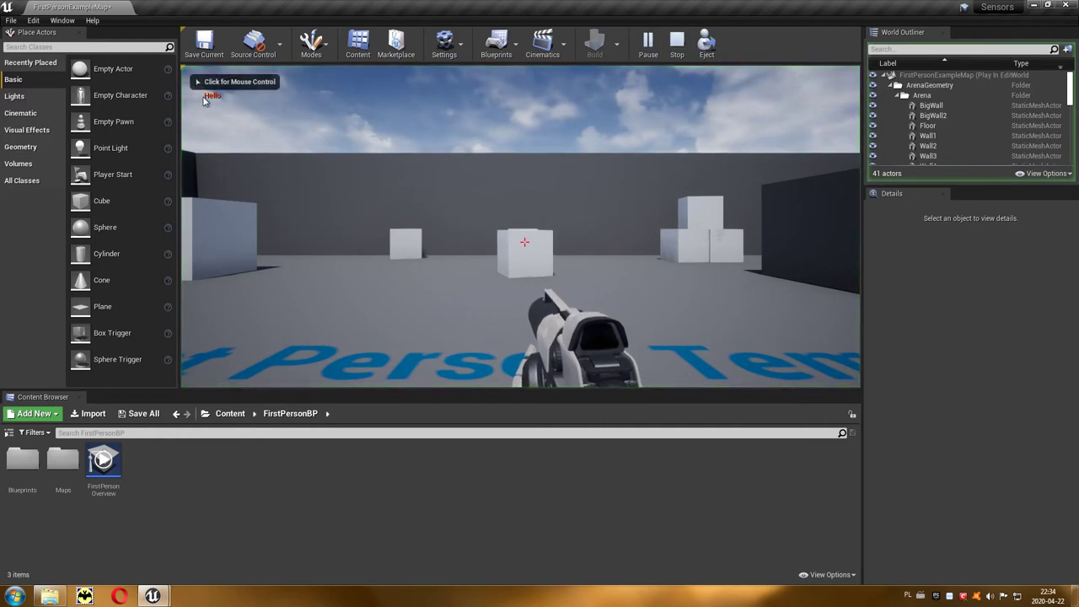
{"action": "left_click", "coordinate": [676, 44]}
{"action": "mouse_move", "coordinate": [160, 592]}
{"action": "left_click", "coordinate": [227, 548]}
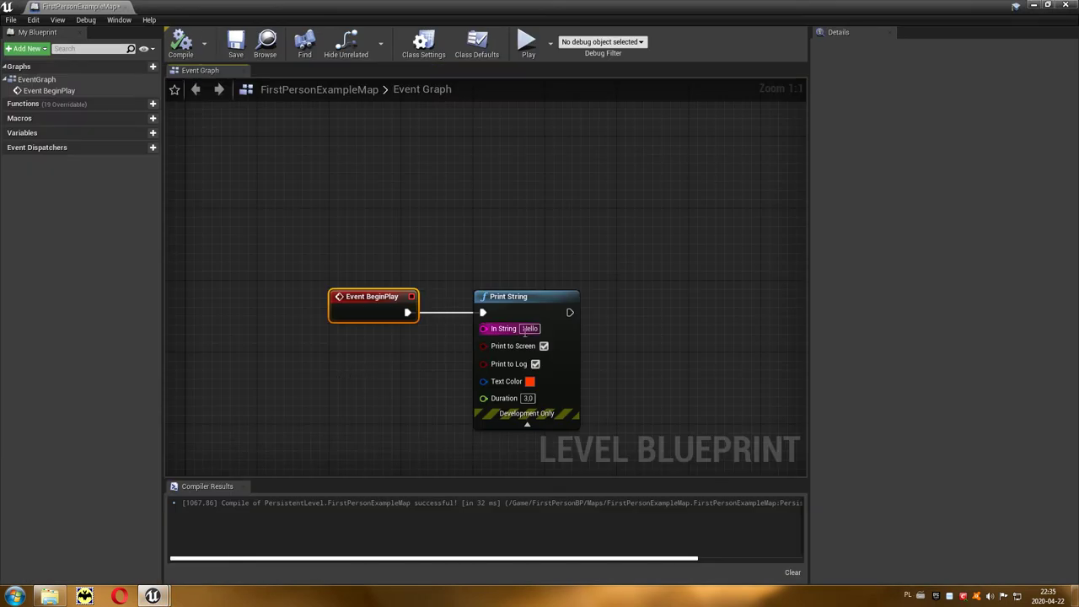
Add a Random Integer in Range node with range 0 to 10
{"action": "right_click", "coordinate": [342, 366]}
{"action": "type", "text": "randomint"}
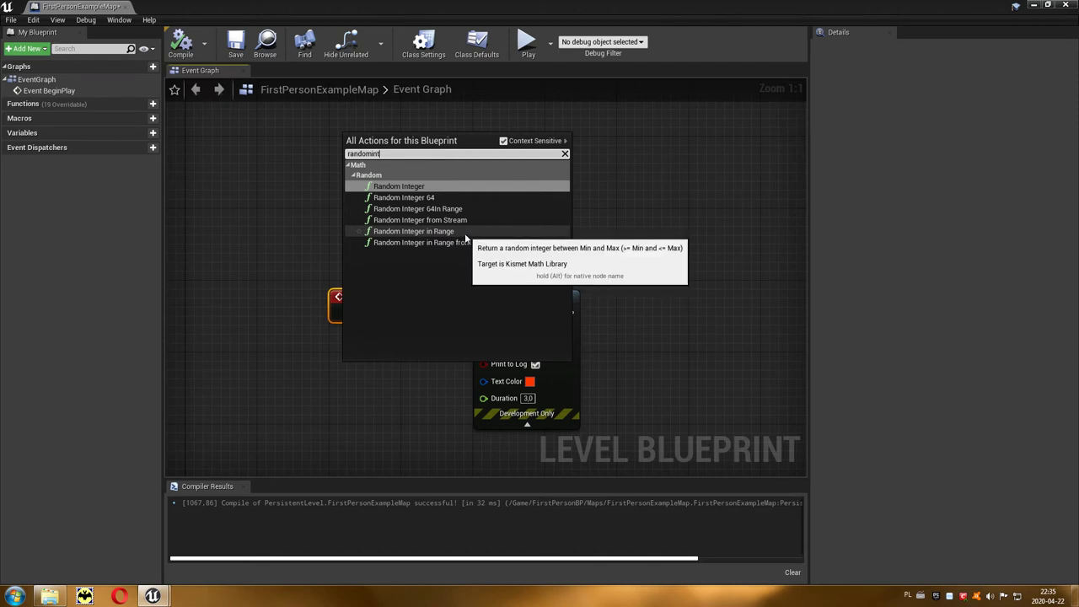
{"action": "left_click", "coordinate": [465, 232]}
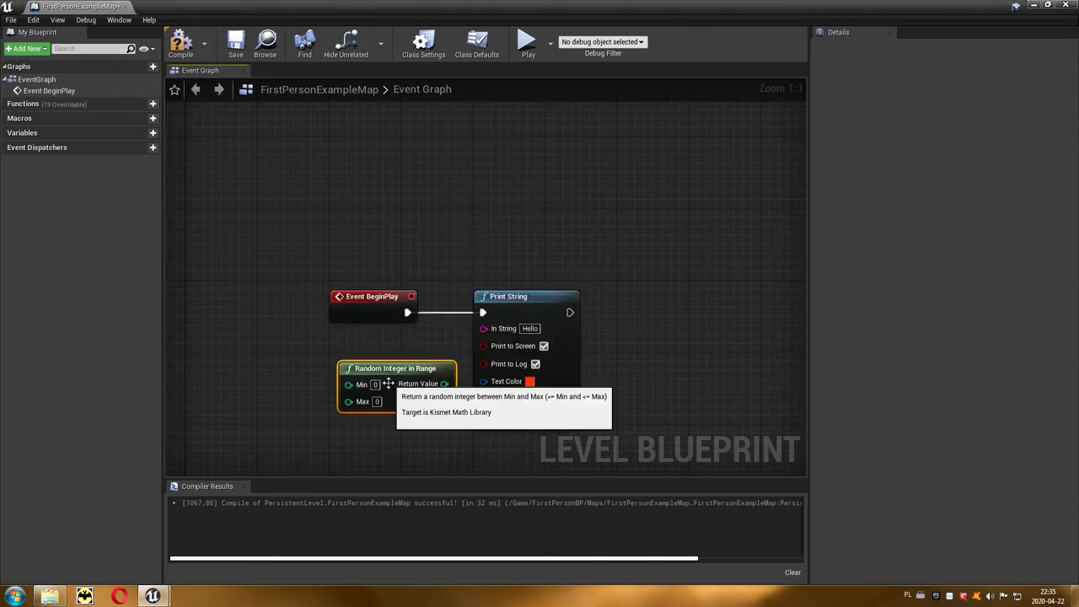
{"action": "left_click_drag", "start_coordinate": [392, 372], "coordinate": [365, 345]}
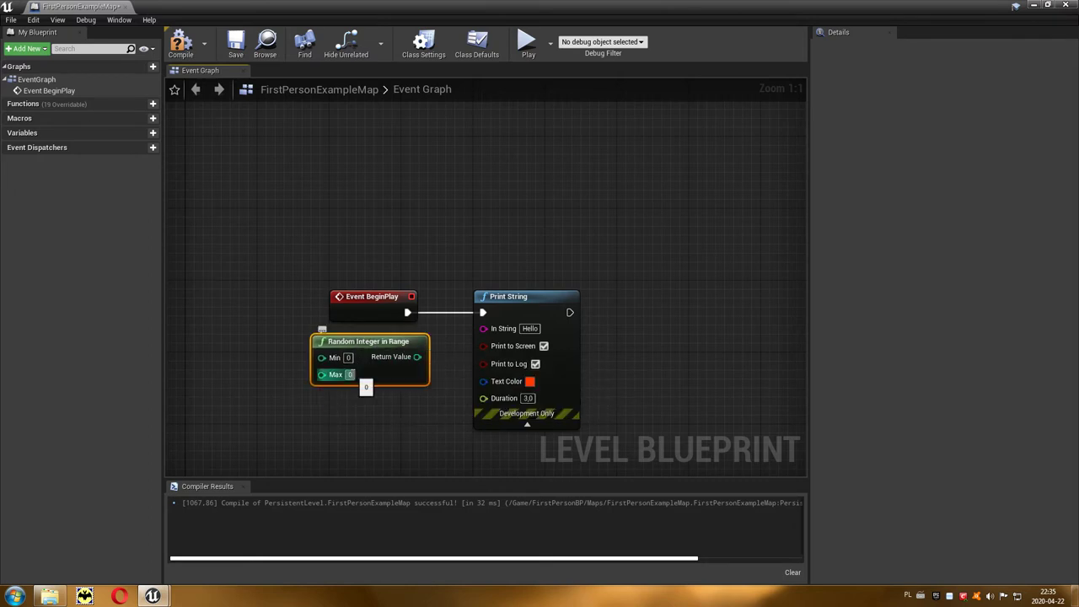
{"action": "type", "text": "10"}
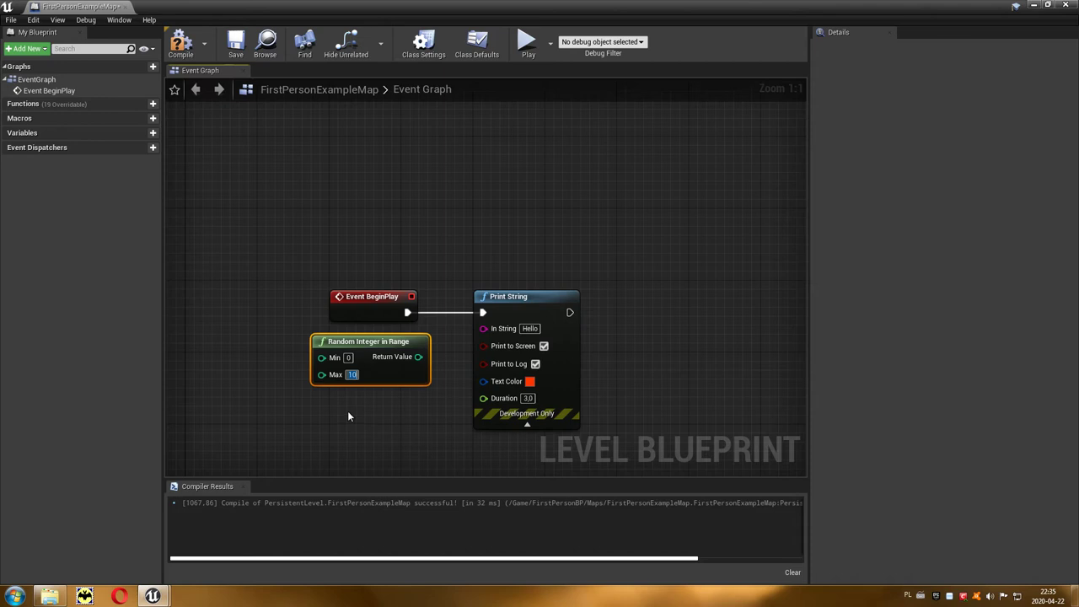
{"action": "left_click_drag", "start_coordinate": [402, 343], "coordinate": [375, 352]}
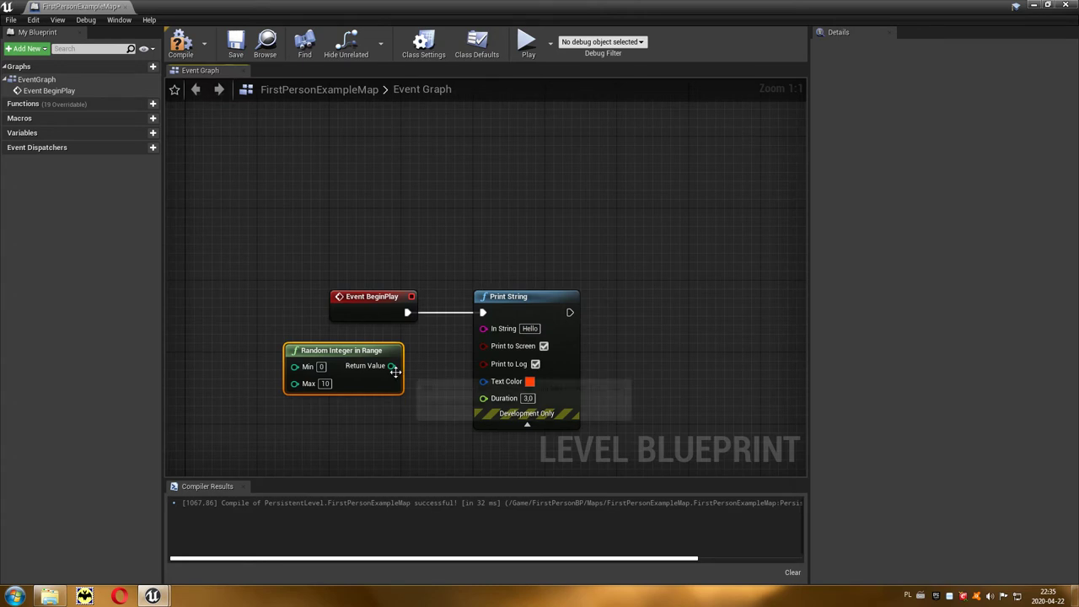
Wire its Return Value into Print String's In String via an auto conversion node, then compile
{"action": "left_click_drag", "start_coordinate": [392, 366], "coordinate": [485, 333]}
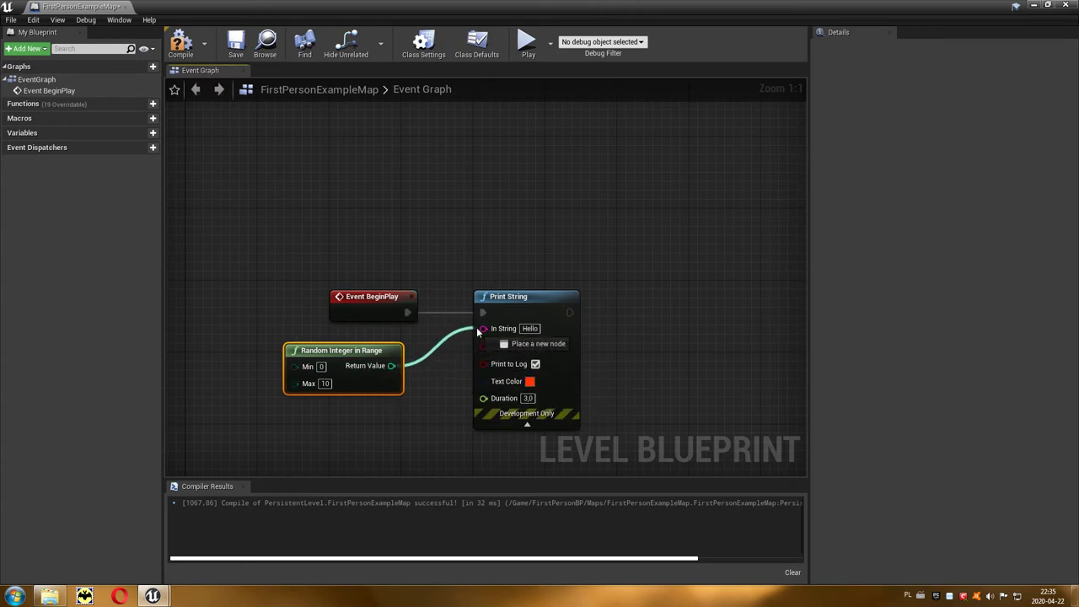
{"action": "left_click_drag", "start_coordinate": [485, 333], "coordinate": [482, 329]}
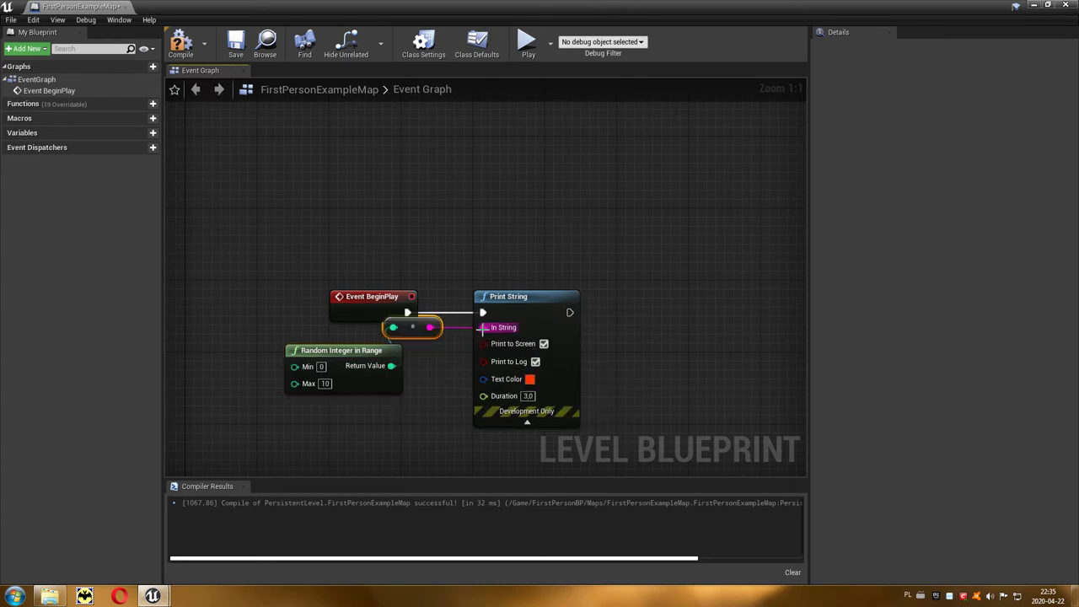
{"action": "mouse_move", "coordinate": [411, 330]}
{"action": "left_mouse_down"}
{"action": "mouse_move", "coordinate": [428, 356]}
{"action": "mouse_move", "coordinate": [331, 351]}
{"action": "left_mouse_up"}
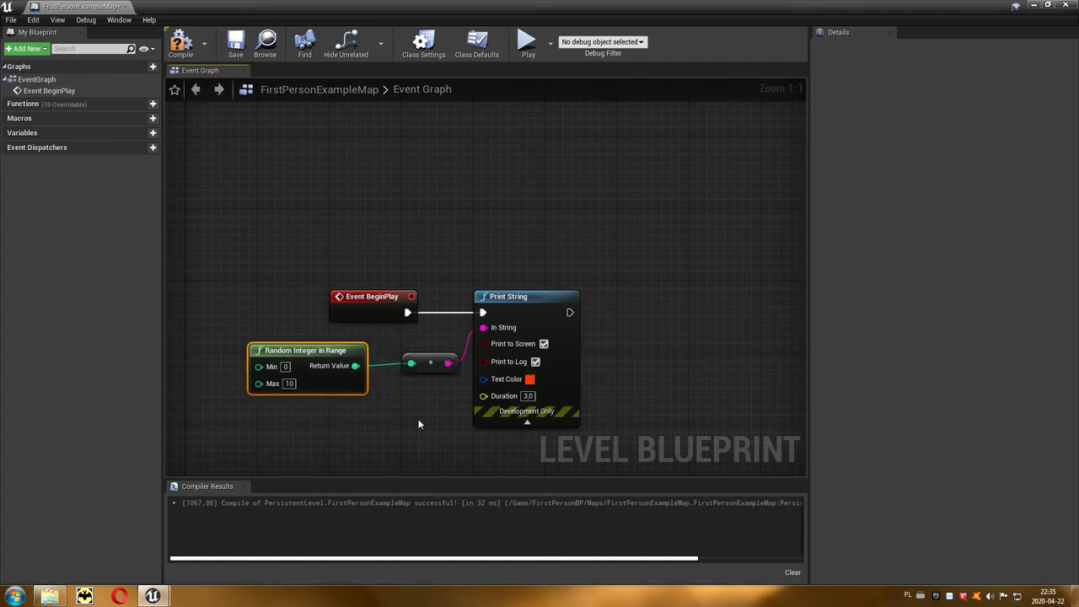
{"action": "right_click_drag", "start_coordinate": [422, 408], "coordinate": [478, 344]}
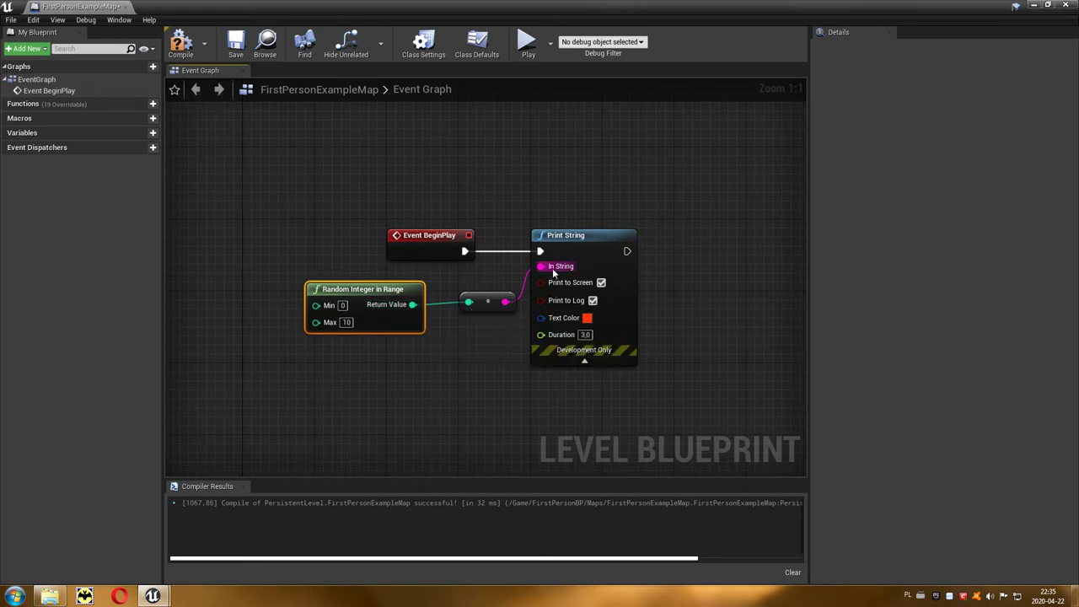
{"action": "left_click", "coordinate": [189, 40]}
Play the level five times, seeing random numbers like 1, 2, 10 and 7, then return to the blueprint
{"action": "left_click", "coordinate": [1045, 6]}
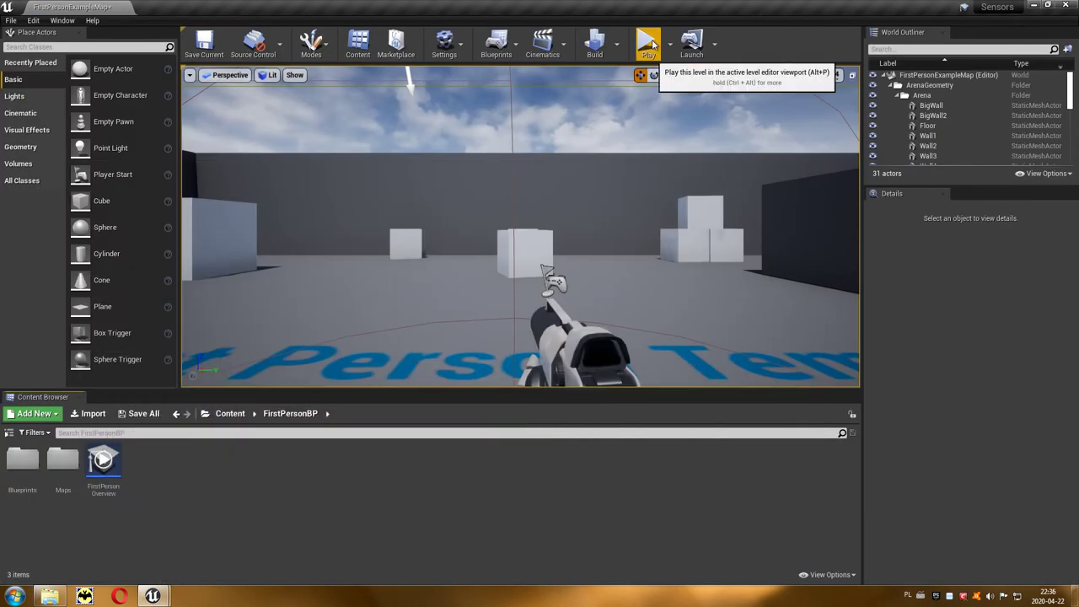
{"action": "left_click", "coordinate": [652, 44]}
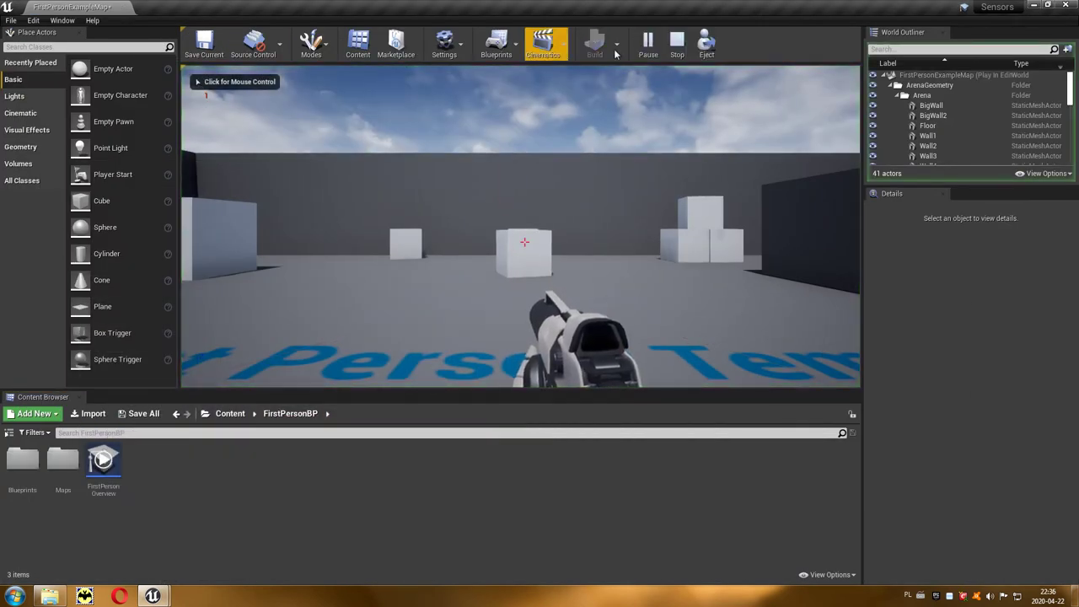
{"action": "left_click", "coordinate": [677, 44]}
{"action": "left_click", "coordinate": [650, 44]}
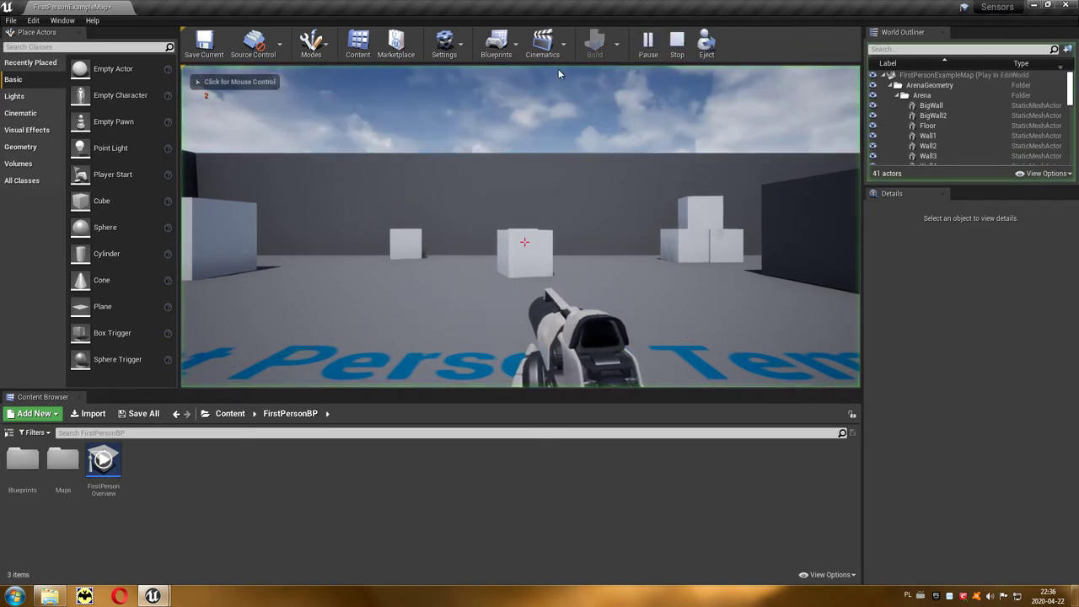
{"action": "left_click", "coordinate": [677, 44]}
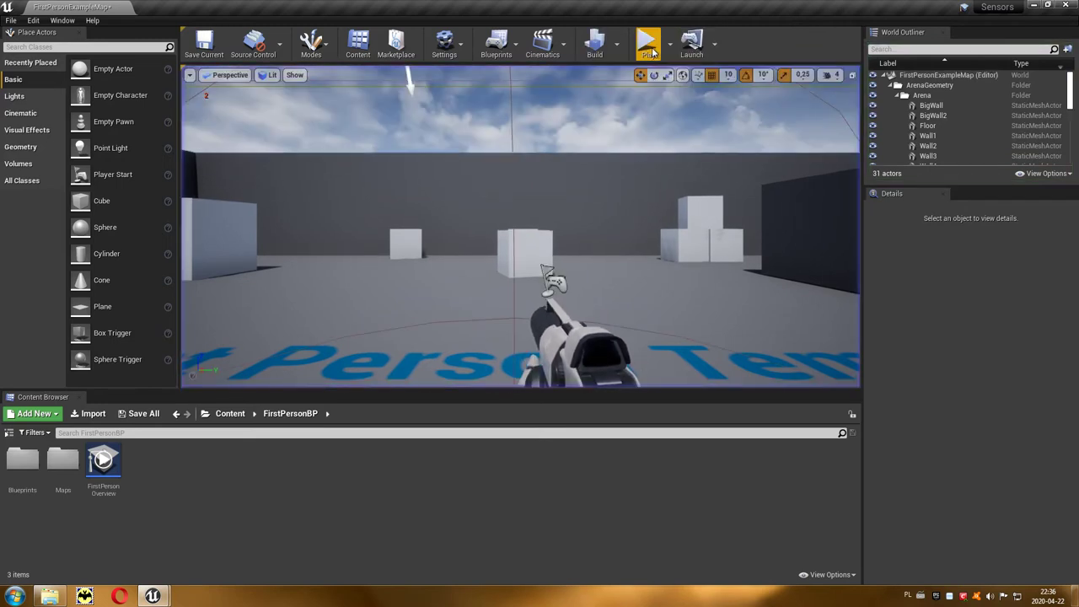
{"action": "left_click", "coordinate": [651, 52]}
{"action": "left_click", "coordinate": [676, 44]}
{"action": "left_click", "coordinate": [651, 52]}
{"action": "left_click", "coordinate": [676, 44]}
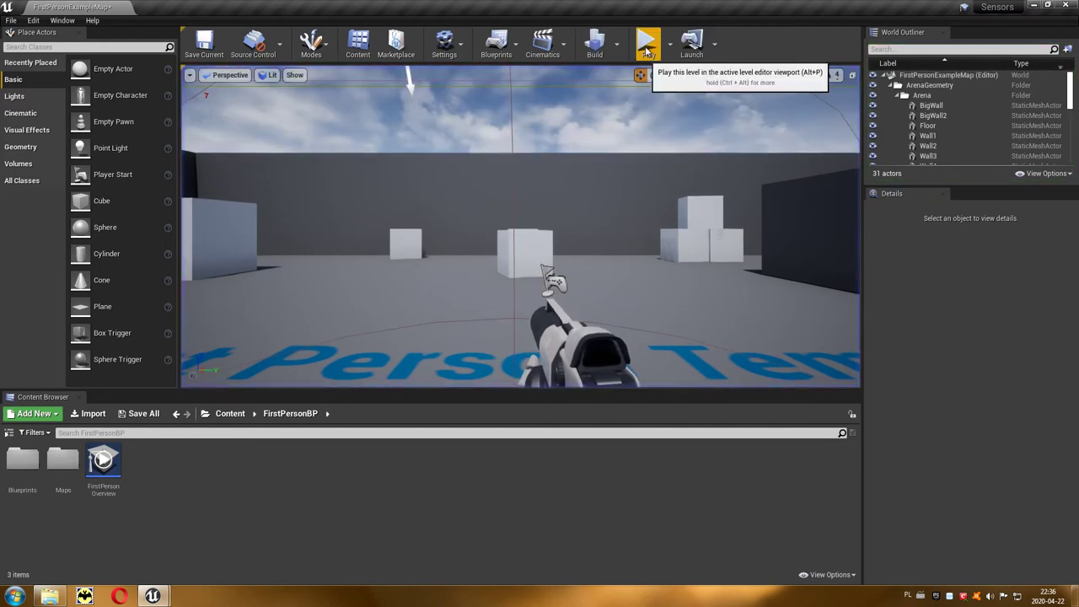
{"action": "left_click", "coordinate": [646, 52]}
{"action": "left_click", "coordinate": [675, 52]}
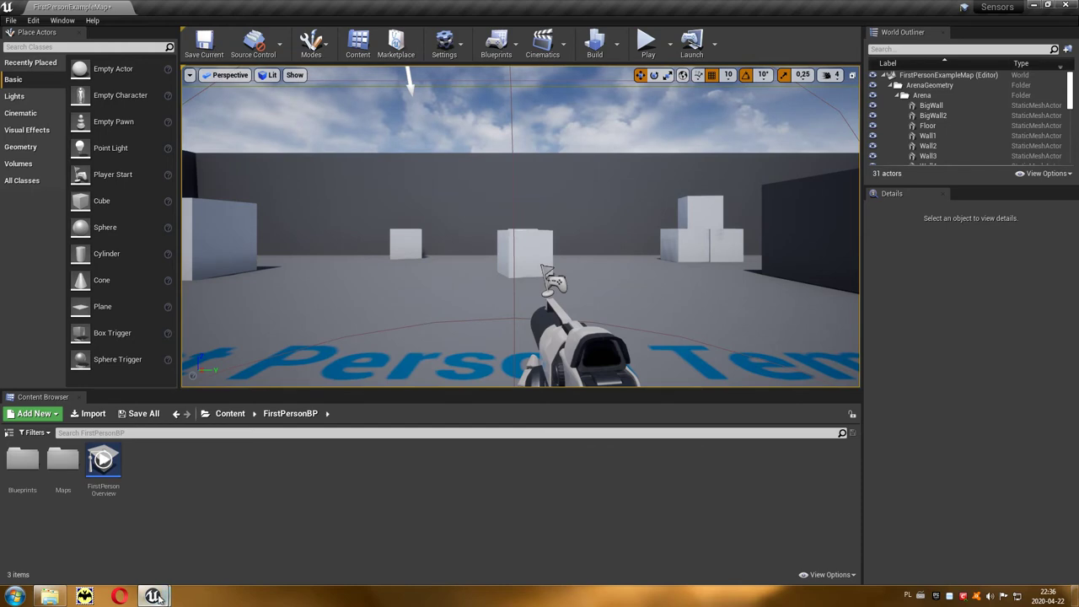
{"action": "mouse_move", "coordinate": [158, 597]}
{"action": "left_click", "coordinate": [250, 534]}
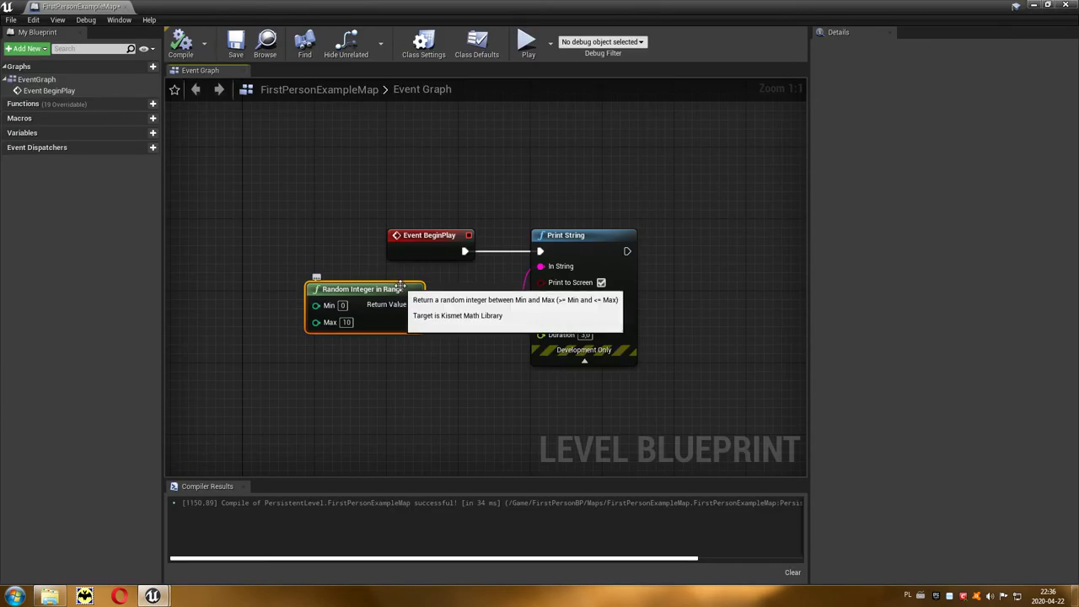
Delete the integer-to-string conversion node and add a string Append node
{"action": "left_click_drag", "start_coordinate": [401, 288], "coordinate": [328, 289]}
{"action": "left_click_drag", "start_coordinate": [453, 329], "coordinate": [494, 276]}
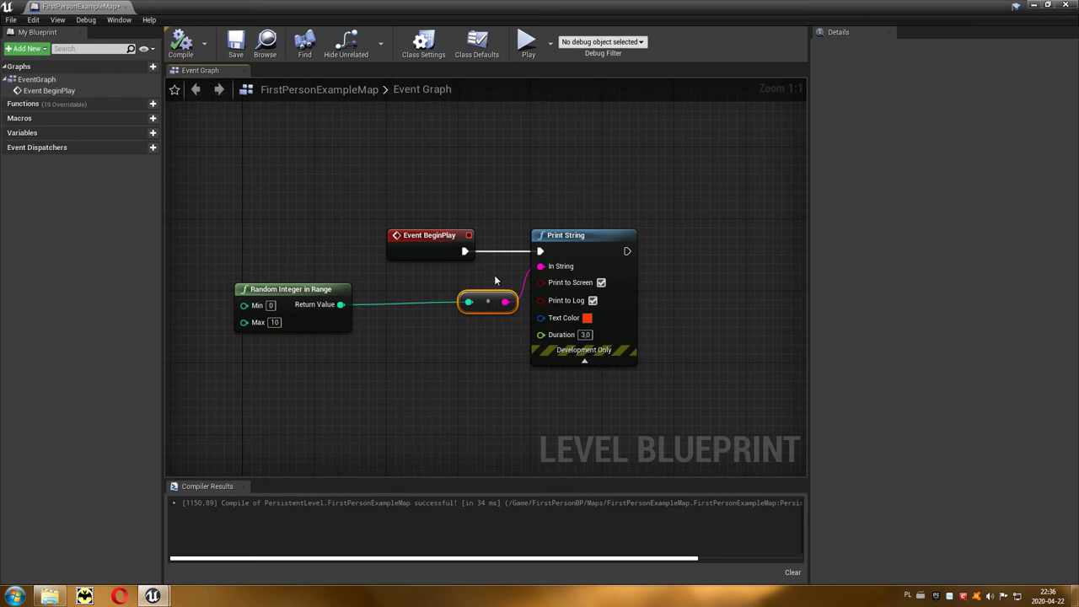
{"action": "key", "text": "Delete"}
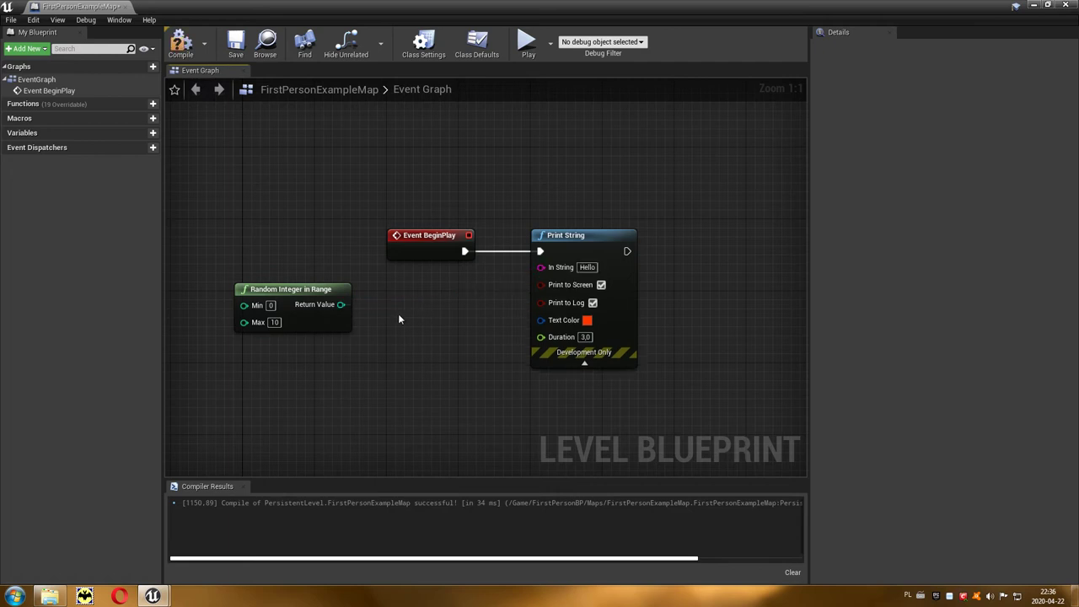
{"action": "right_click", "coordinate": [400, 320]}
{"action": "type", "text": "appen"}
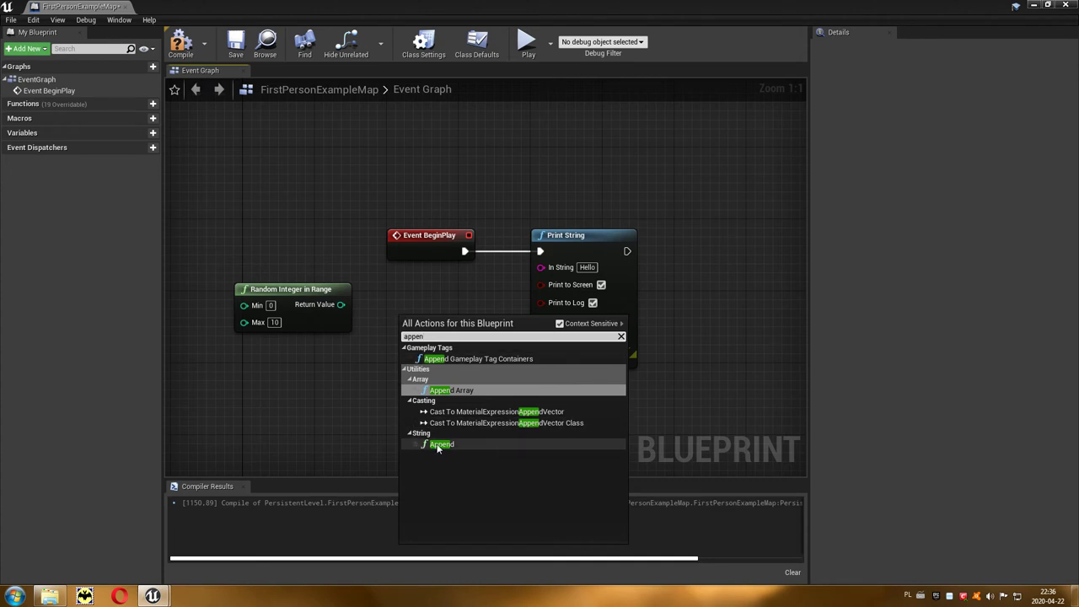
{"action": "left_click", "coordinate": [467, 445]}
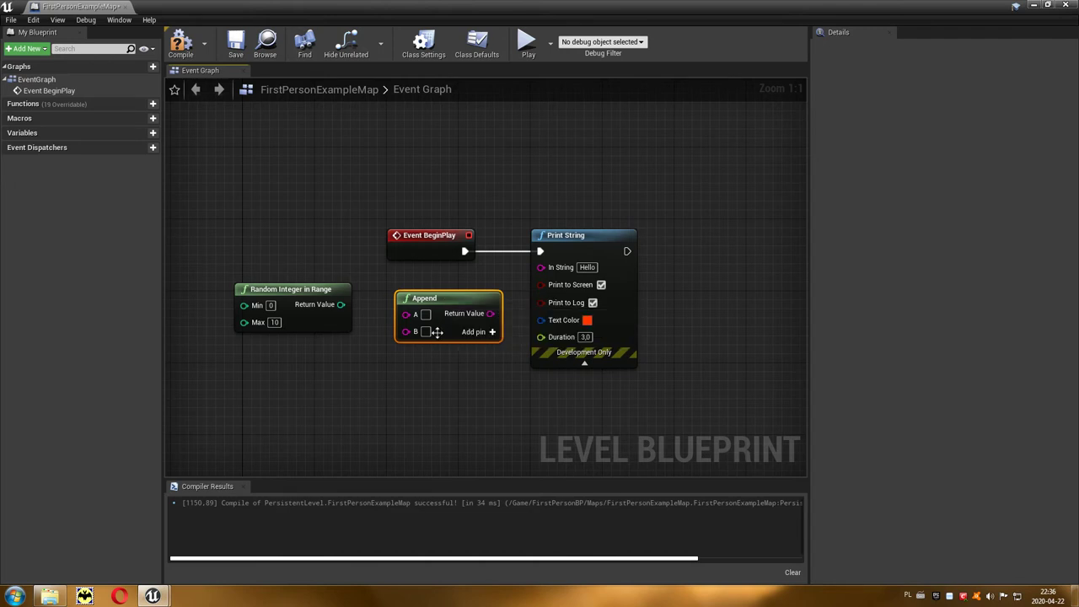
Wire Append into In String, set A to 'Los:', feed the random integer into B, and compile
{"action": "left_click_drag", "start_coordinate": [483, 314], "coordinate": [540, 268]}
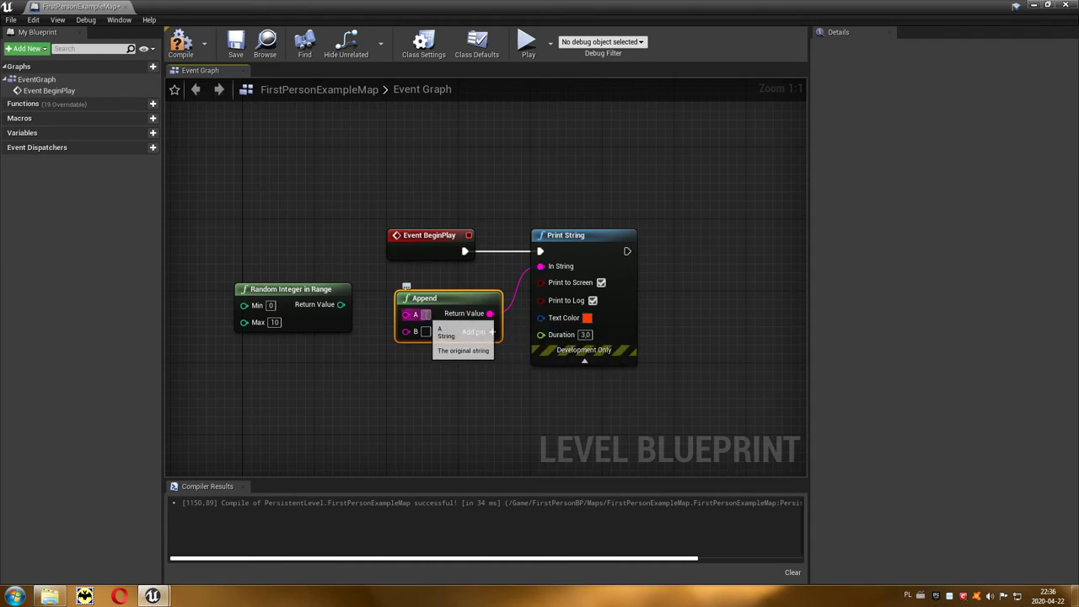
{"action": "type", "text": "Los:"}
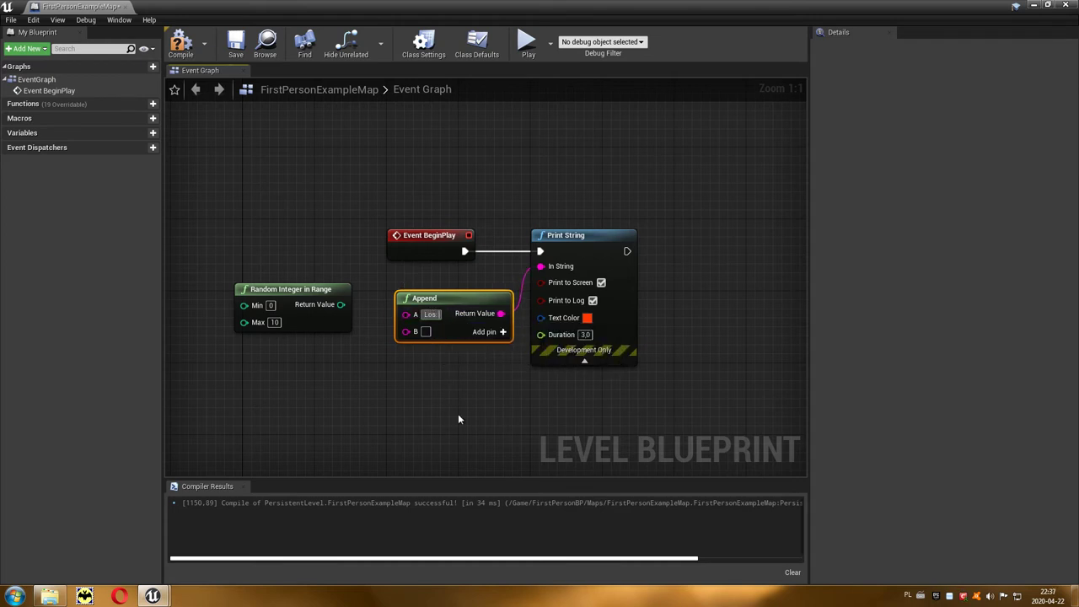
{"action": "left_click_drag", "start_coordinate": [341, 304], "coordinate": [407, 332]}
{"action": "left_click_drag", "start_coordinate": [293, 297], "coordinate": [236, 296]}
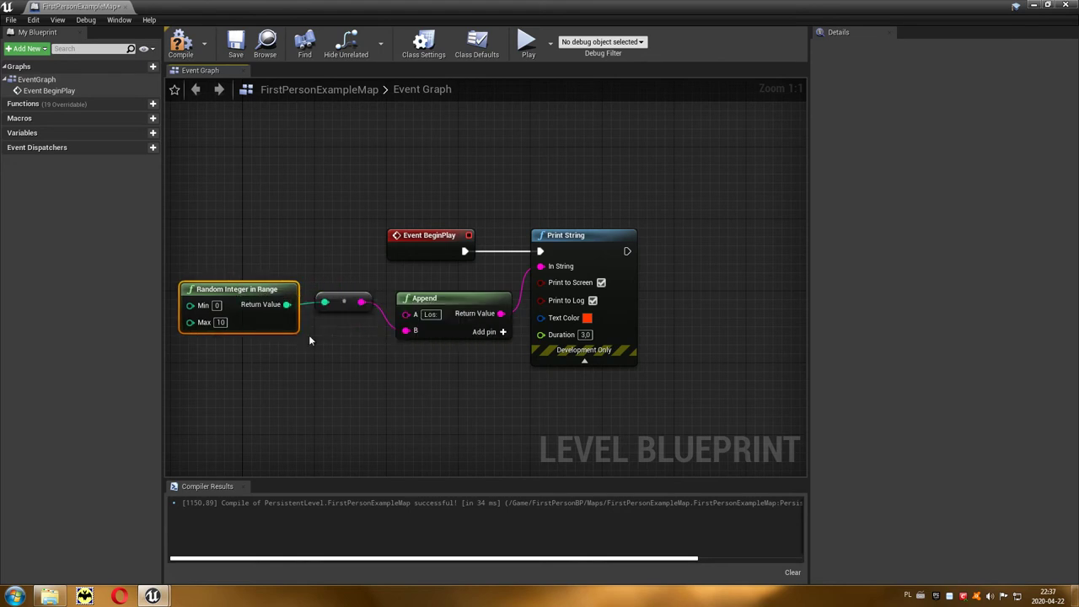
{"action": "left_click", "coordinate": [181, 48]}
Play the level three times, seeing red 'Los: 0' and 'Los: 10', then reopen the Level Blueprint
{"action": "left_click", "coordinate": [1032, 6]}
{"action": "left_click", "coordinate": [645, 42]}
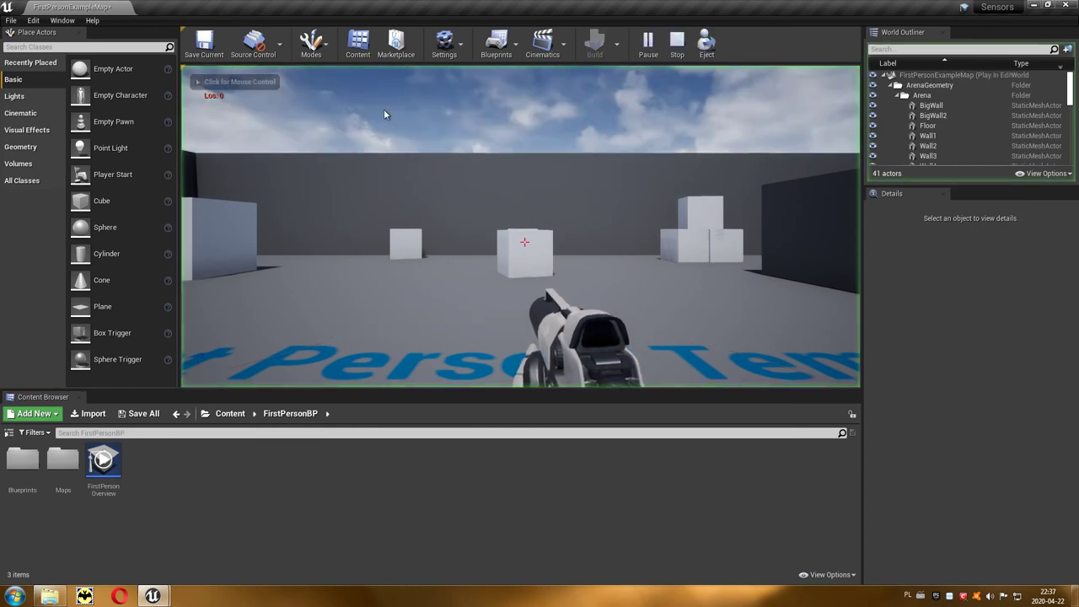
{"action": "left_click", "coordinate": [676, 42]}
{"action": "left_click", "coordinate": [651, 42]}
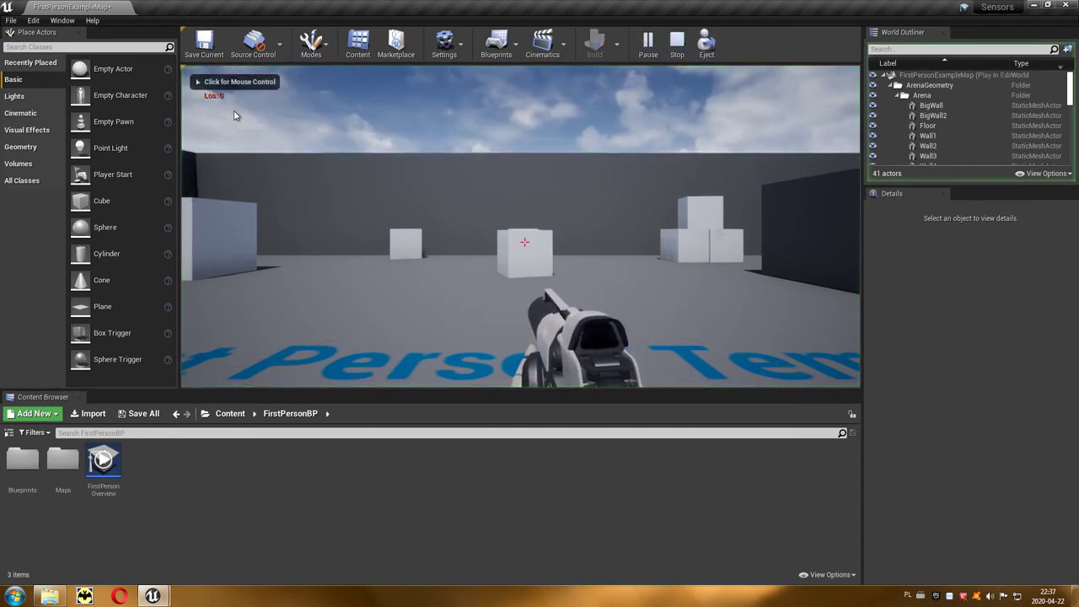
{"action": "left_click", "coordinate": [683, 57]}
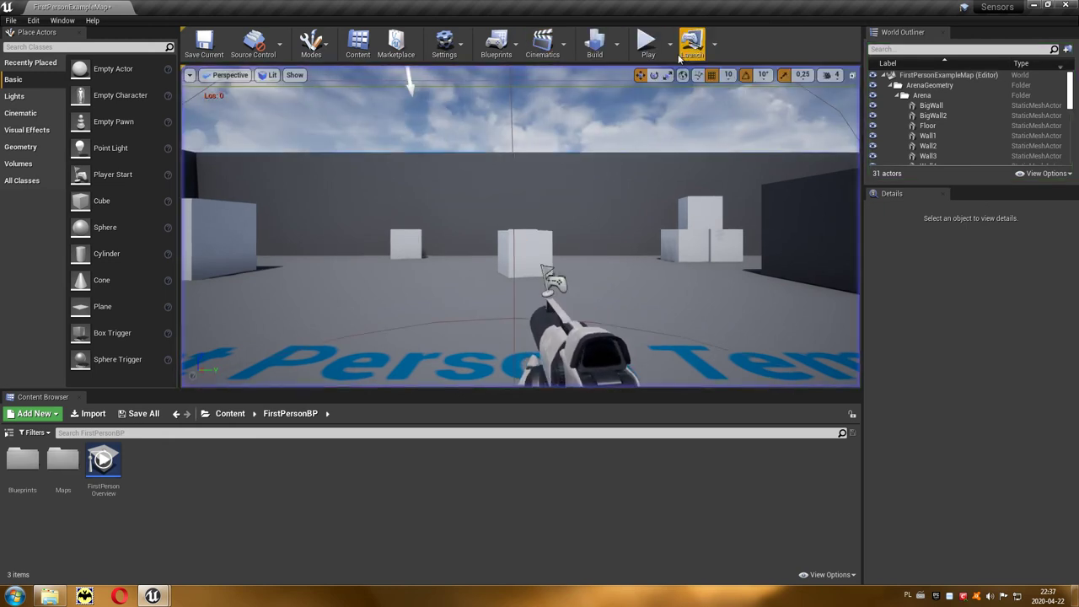
{"action": "left_click", "coordinate": [648, 51]}
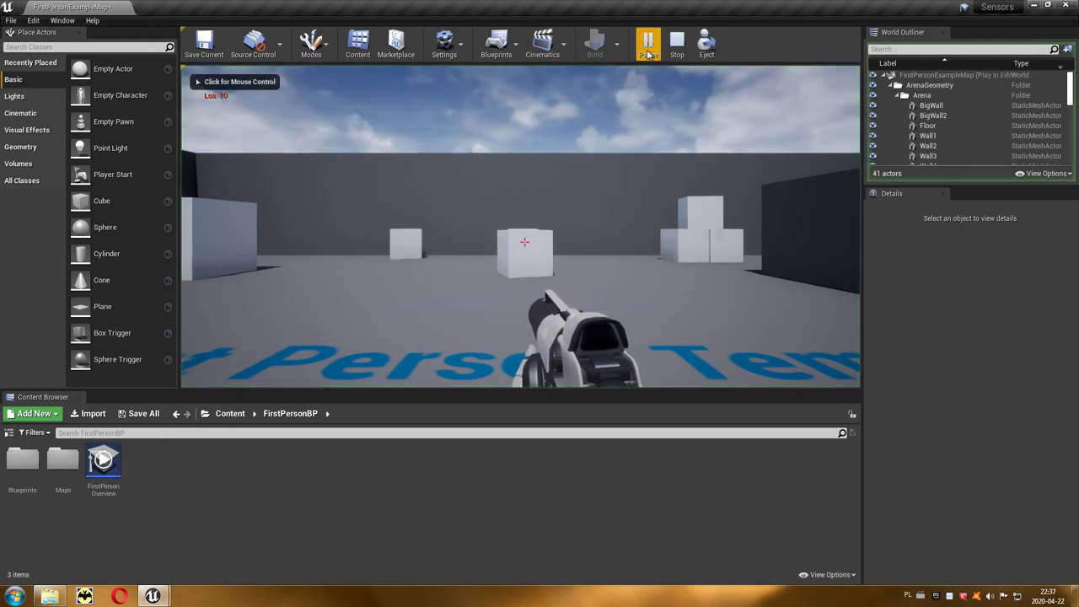
{"action": "left_click", "coordinate": [677, 51]}
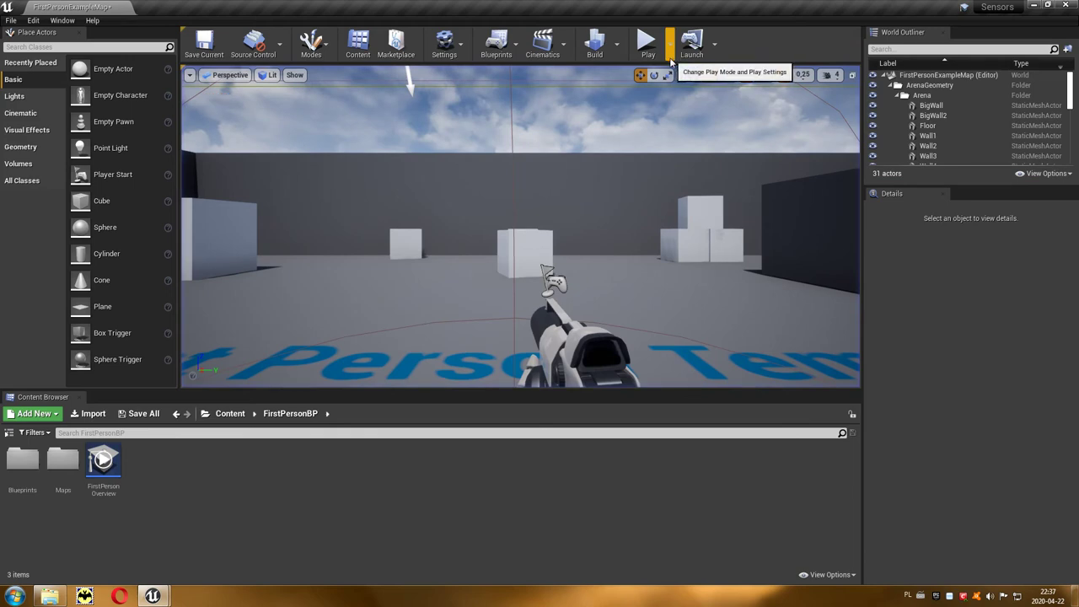
{"action": "mouse_move", "coordinate": [159, 596]}
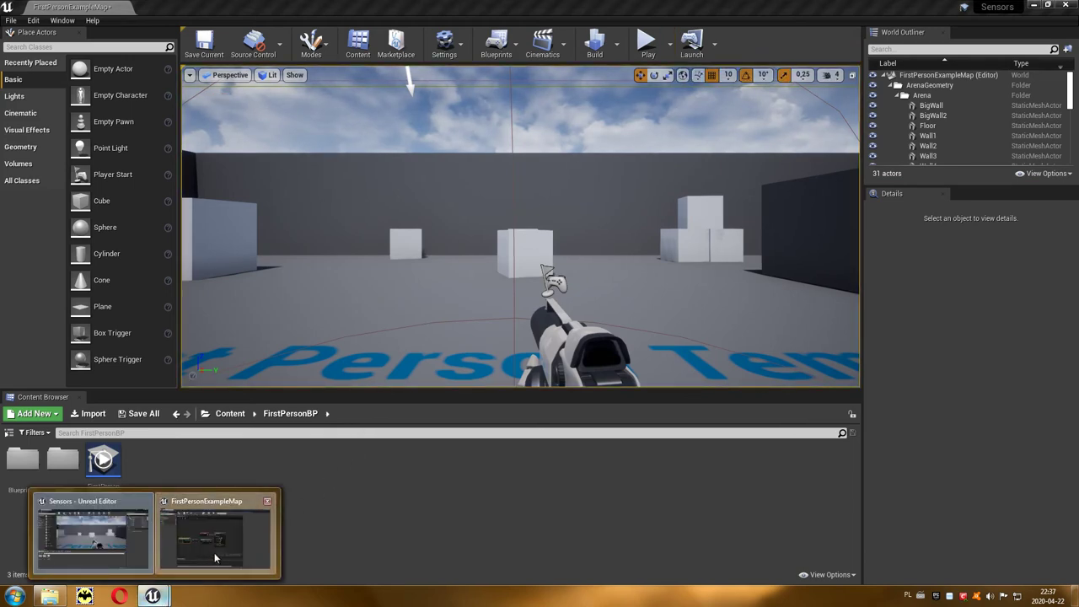
{"action": "left_click", "coordinate": [213, 552]}
Replace the Append and conversion nodes with a Format Text node reading 'Los X = {x}, los Y = {y}'
{"action": "left_click_drag", "start_coordinate": [484, 368], "coordinate": [335, 282]}
{"action": "key", "text": "Delete"}
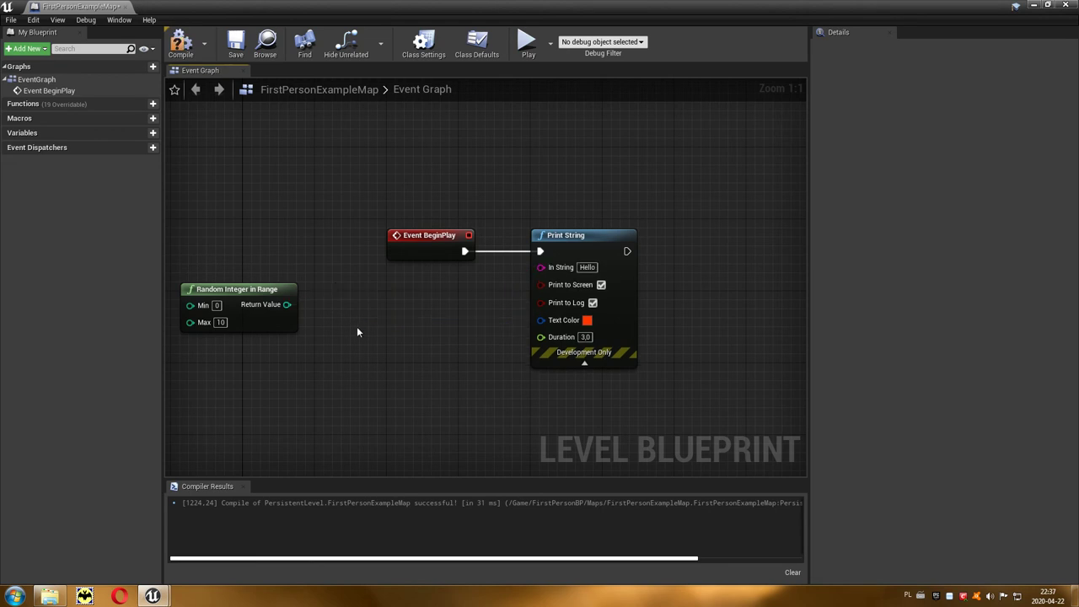
{"action": "right_click", "coordinate": [370, 326]}
{"action": "type", "text": "textfo"}
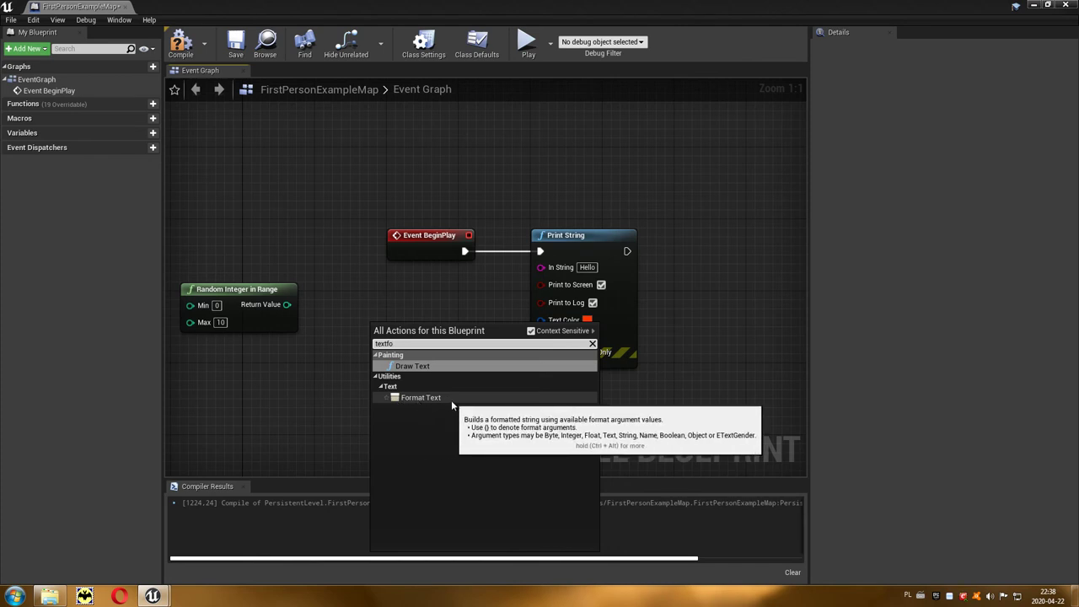
{"action": "left_click", "coordinate": [451, 400]}
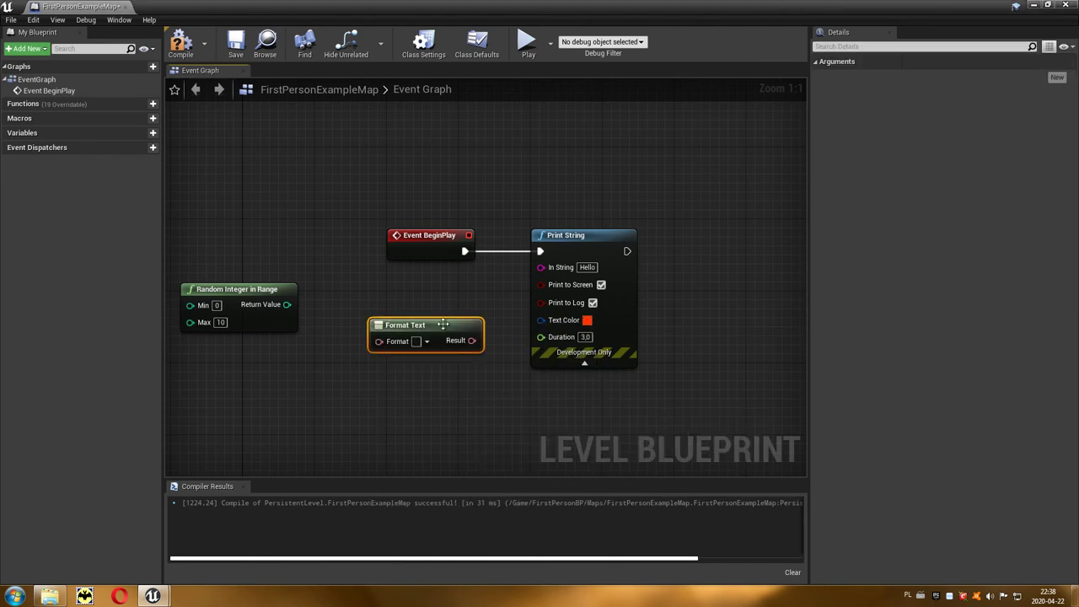
{"action": "left_click_drag", "start_coordinate": [438, 315], "coordinate": [430, 295]}
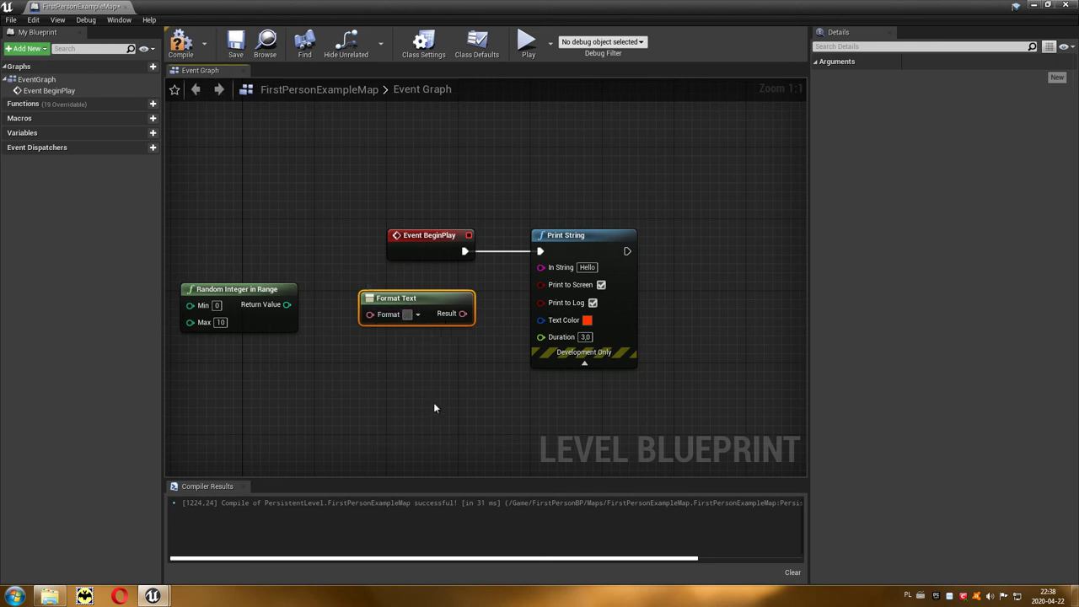
{"action": "type", "text": "Los X"}
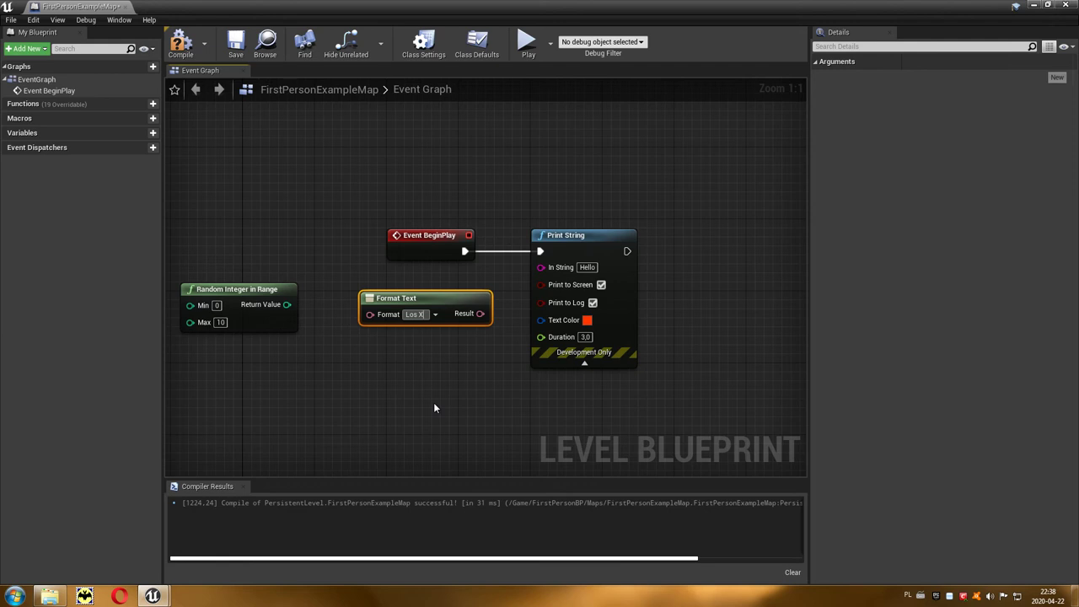
{"action": "type", "text": " +"}
{"action": "type", "text": "{"}
{"action": "type", "text": "x"}
{"action": "type", "text": "}"}
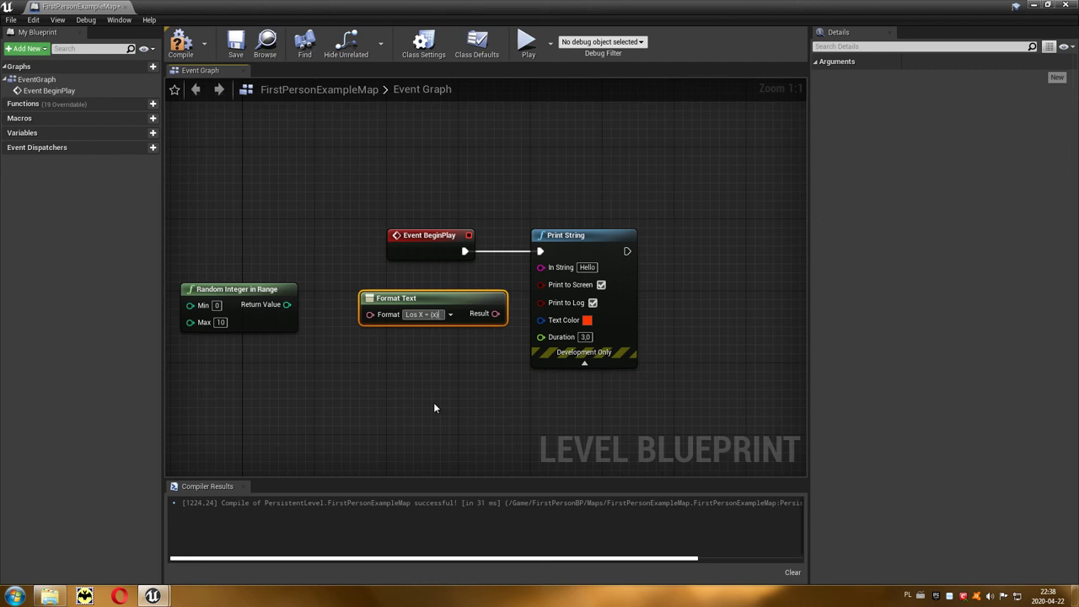
{"action": "type", "text": ", "}
{"action": "type", "text": "los Y = "}
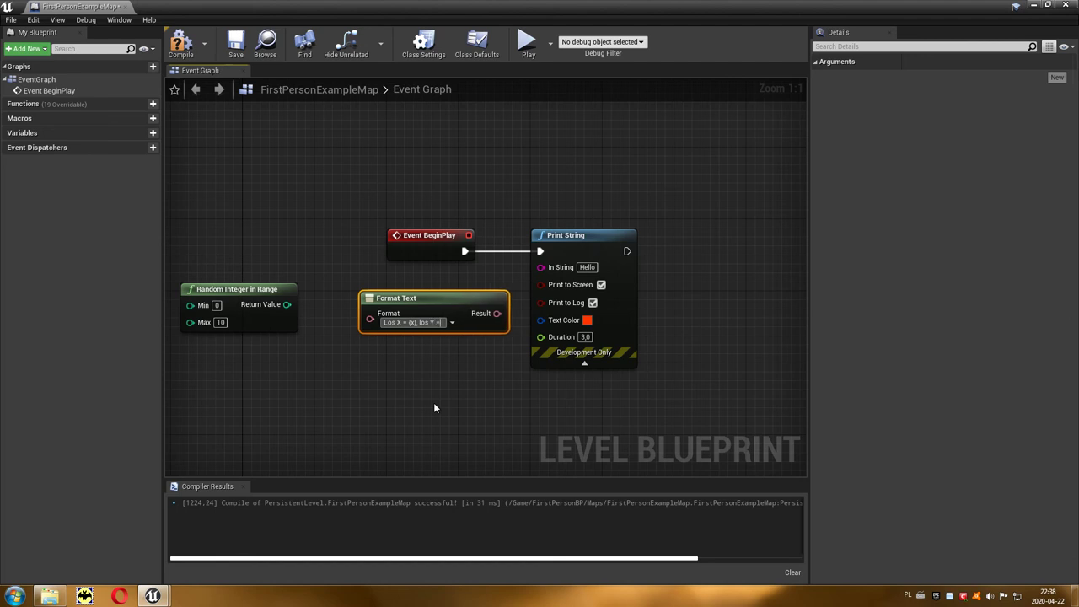
{"action": "type", "text": "{y}"}
{"action": "key", "text": "Return"}
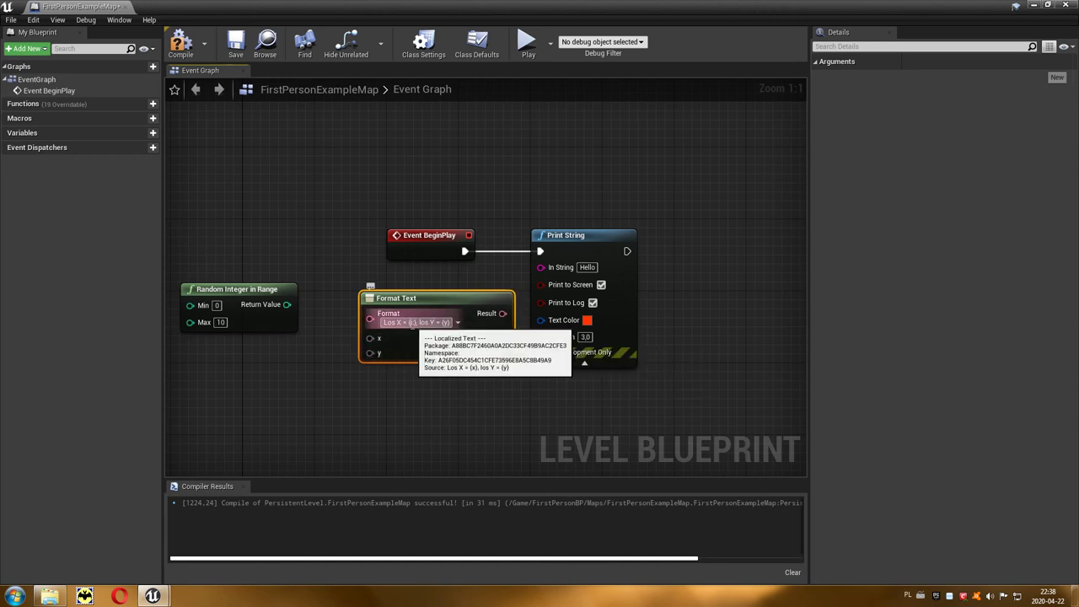
Change the Format Text pattern to 'Los X = {zmienna1}, los Y = {zmienna2}'
{"action": "type", "text": "zmienna"}
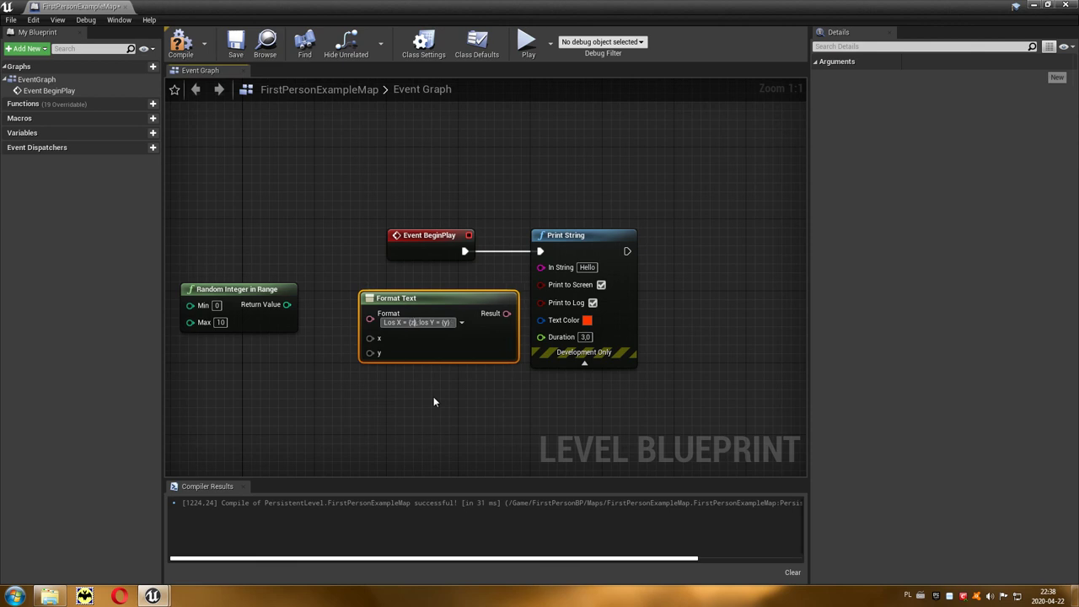
{"action": "type", "text": "1}, los Y = {"}
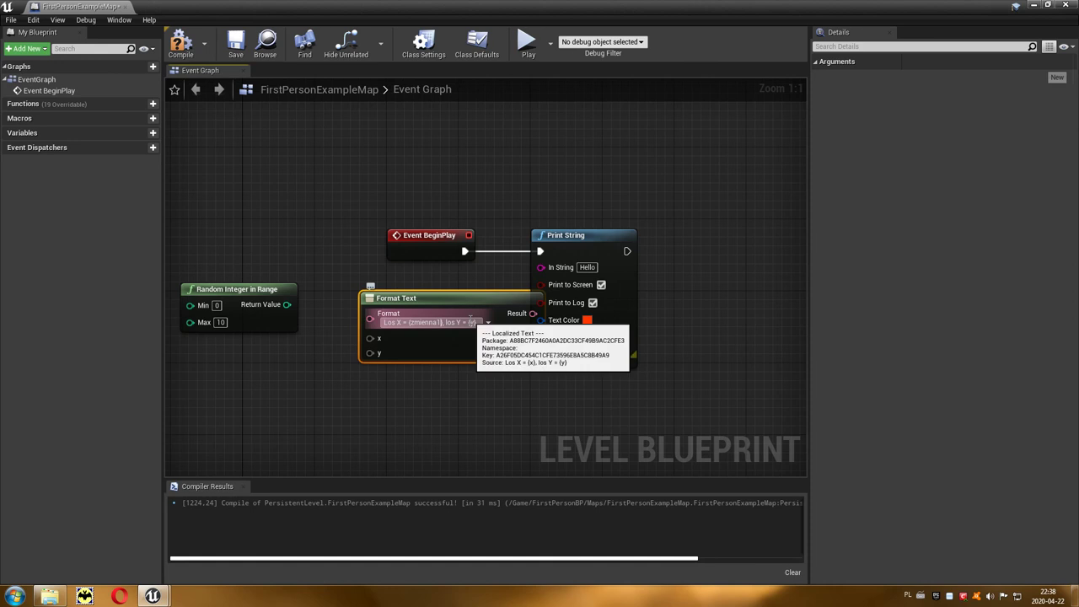
{"action": "type", "text": "zmienna"}
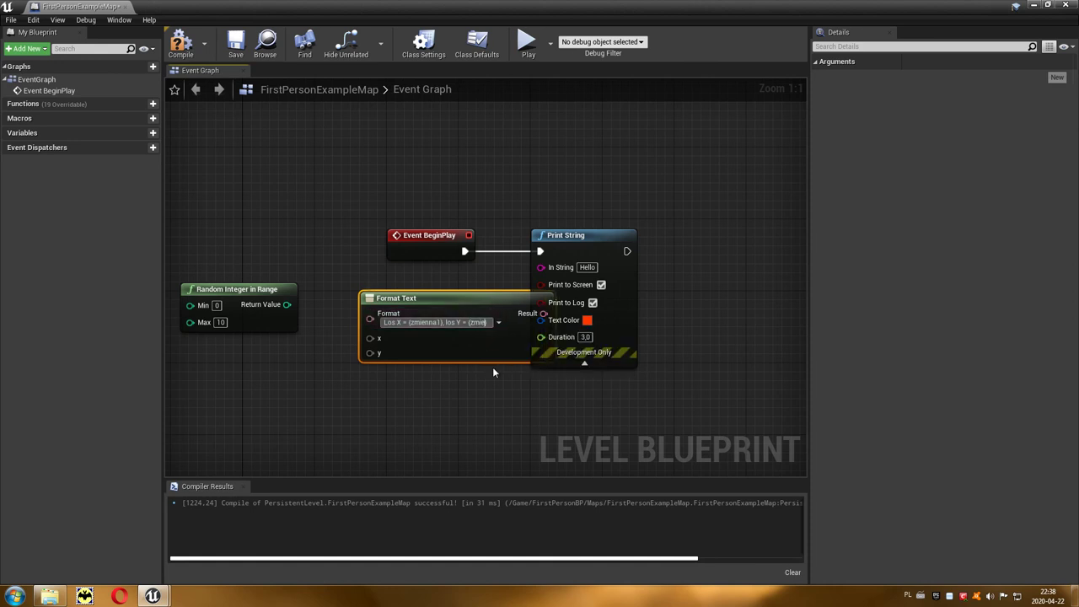
{"action": "type", "text": "2"}
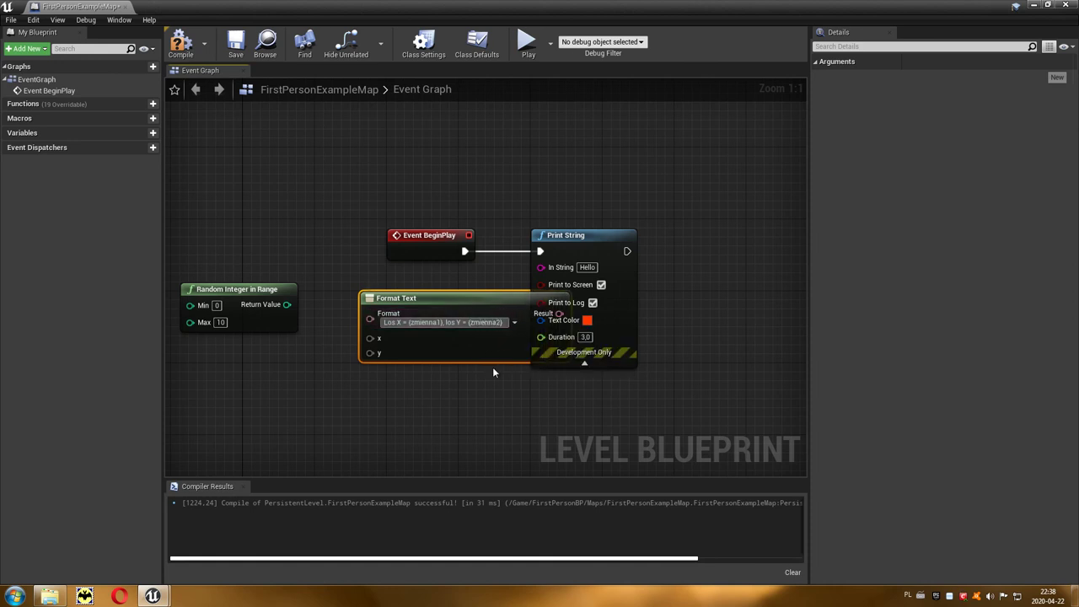
{"action": "key", "text": "Return"}
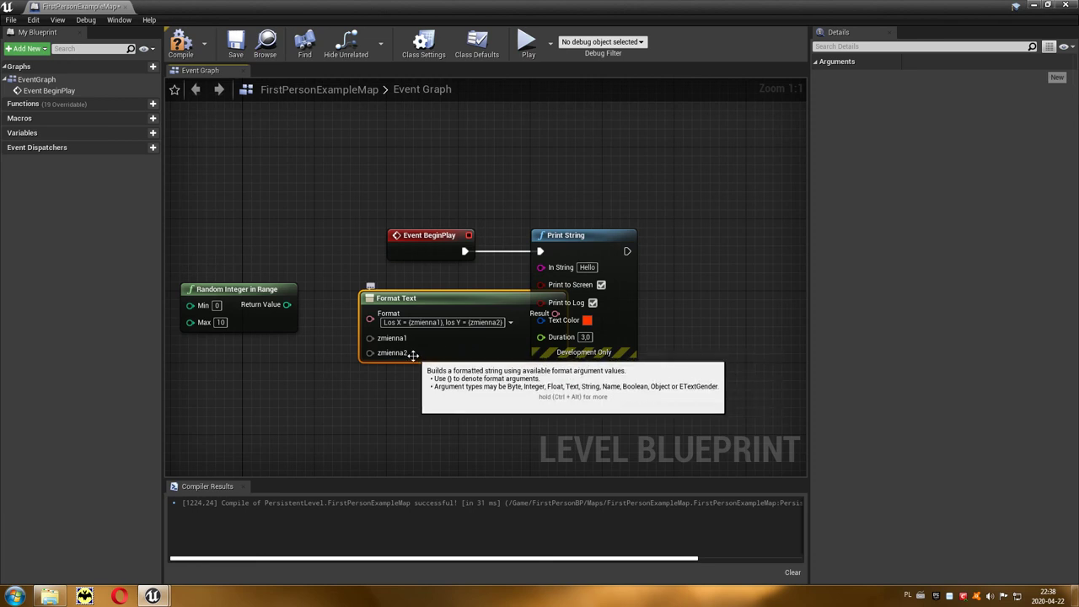
{"action": "left_click", "coordinate": [251, 290]}
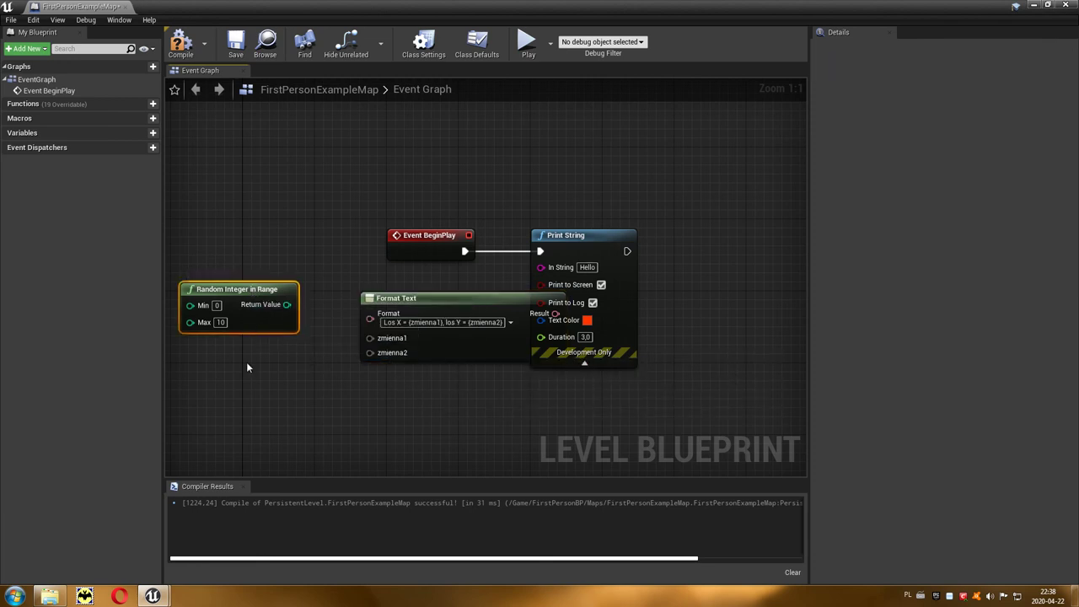
Duplicate Random Integer in Range and wire the two outputs into zmienna1 and zmienna2
{"action": "key", "text": "ctrl+w"}
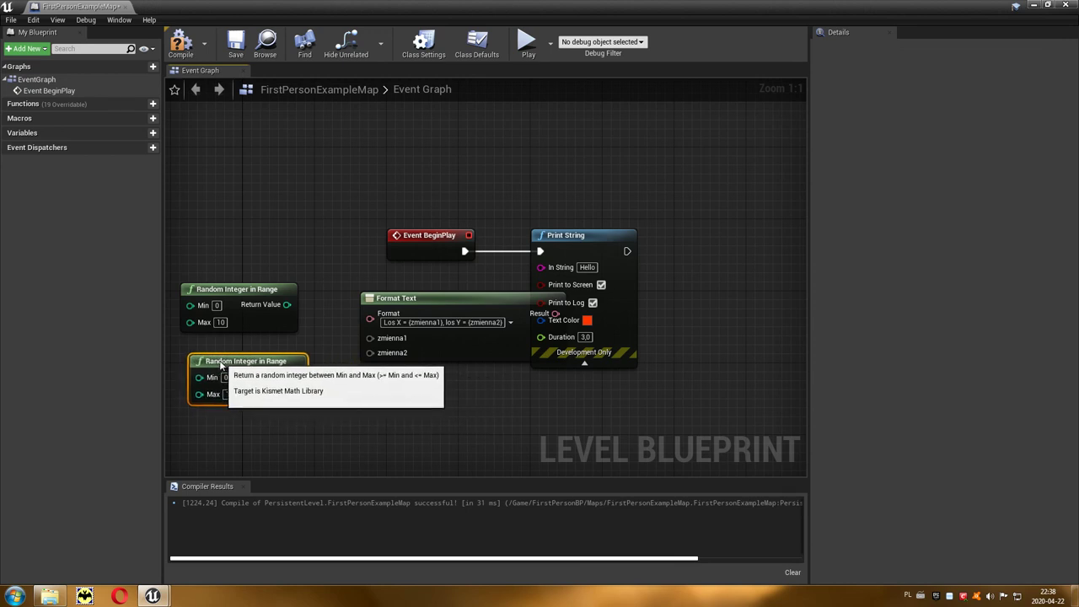
{"action": "left_click_drag", "start_coordinate": [222, 364], "coordinate": [214, 355]}
{"action": "left_click_drag", "start_coordinate": [287, 304], "coordinate": [371, 340]}
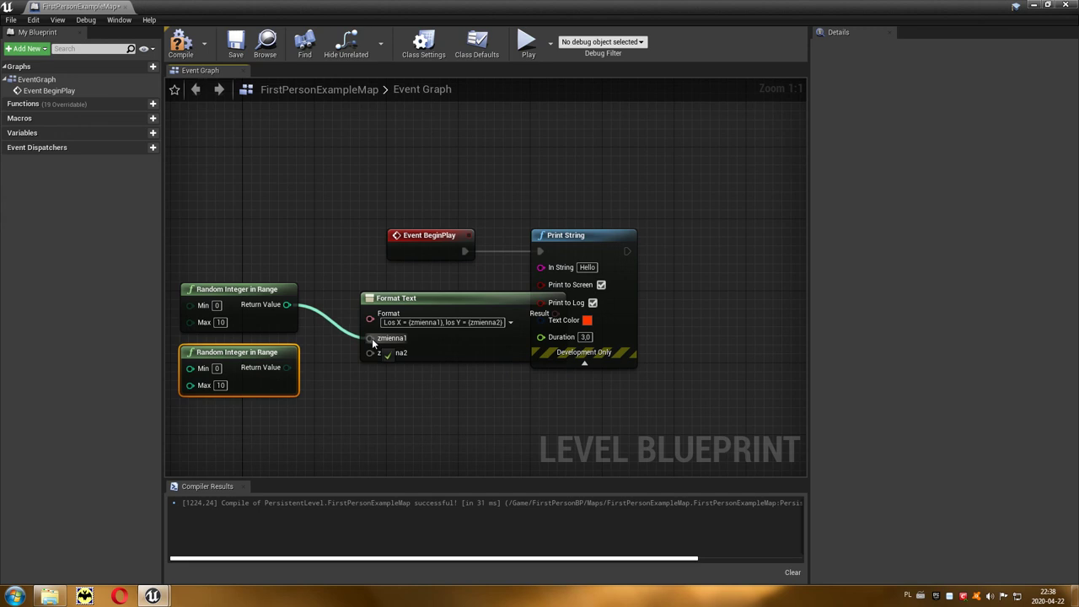
{"action": "mouse_move", "coordinate": [287, 368]}
{"action": "left_mouse_down"}
{"action": "mouse_move", "coordinate": [374, 360]}
{"action": "mouse_move", "coordinate": [369, 352]}
{"action": "left_mouse_up"}
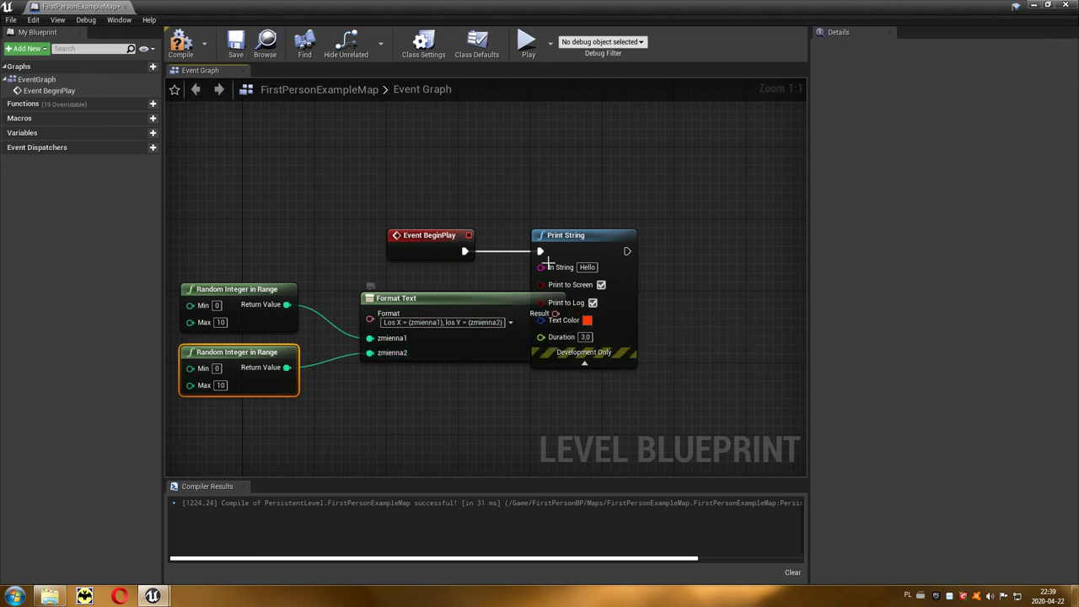
Route the Format Text result into Print String's In String and compile the Level Blueprint
{"action": "left_click_drag", "start_coordinate": [579, 257], "coordinate": [676, 257]}
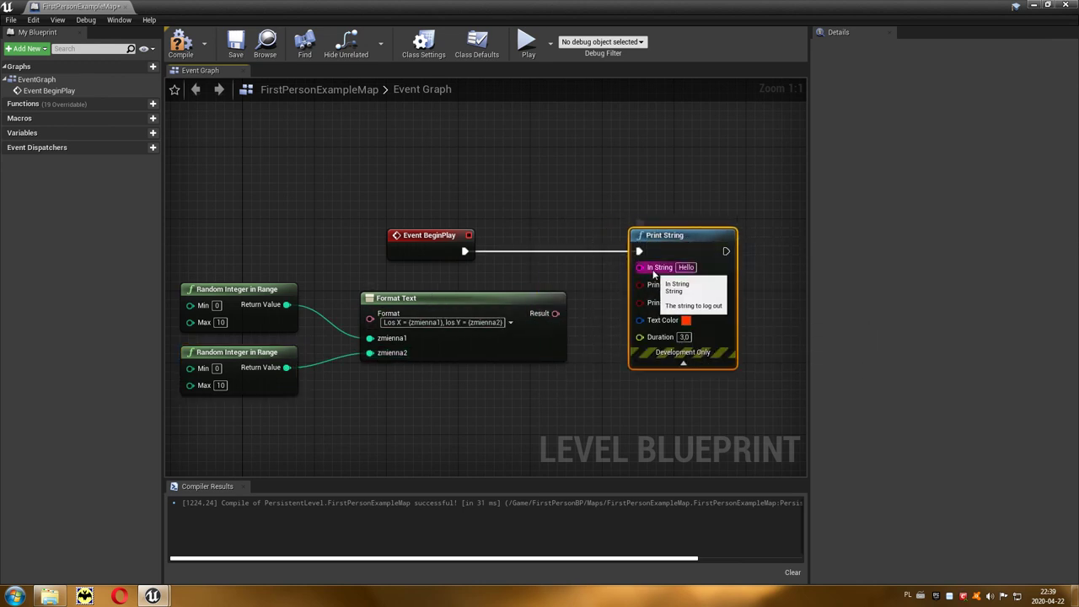
{"action": "left_click_drag", "start_coordinate": [641, 268], "coordinate": [554, 313]}
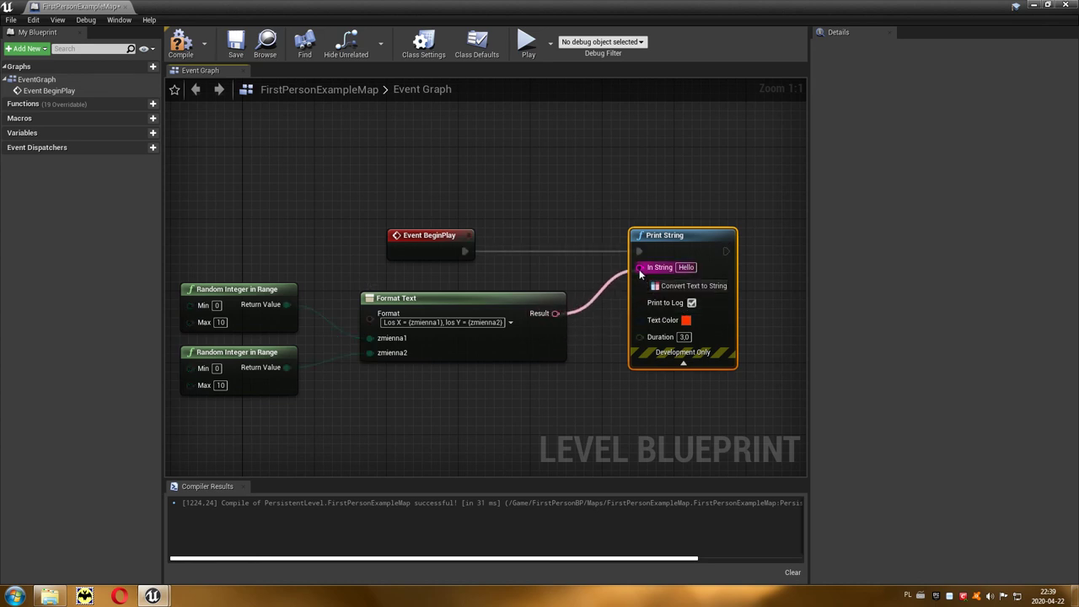
{"action": "mouse_move", "coordinate": [680, 235]}
{"action": "left_mouse_down"}
{"action": "mouse_move", "coordinate": [734, 227]}
{"action": "mouse_move", "coordinate": [753, 236]}
{"action": "left_mouse_up"}
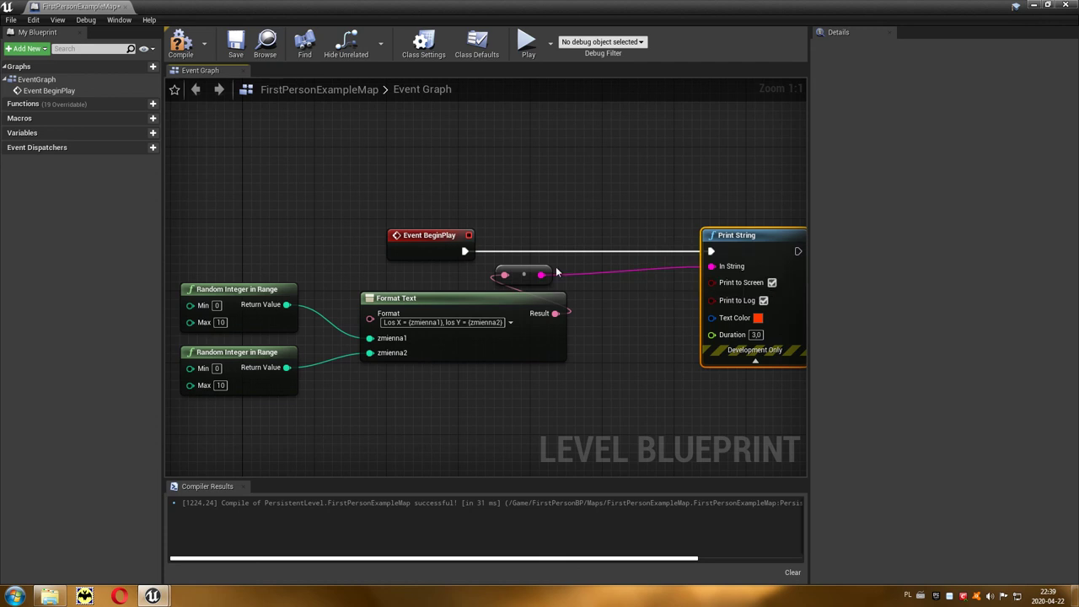
{"action": "mouse_move", "coordinate": [527, 280]}
{"action": "left_mouse_down"}
{"action": "mouse_move", "coordinate": [626, 281]}
{"action": "mouse_move", "coordinate": [636, 298]}
{"action": "left_mouse_up"}
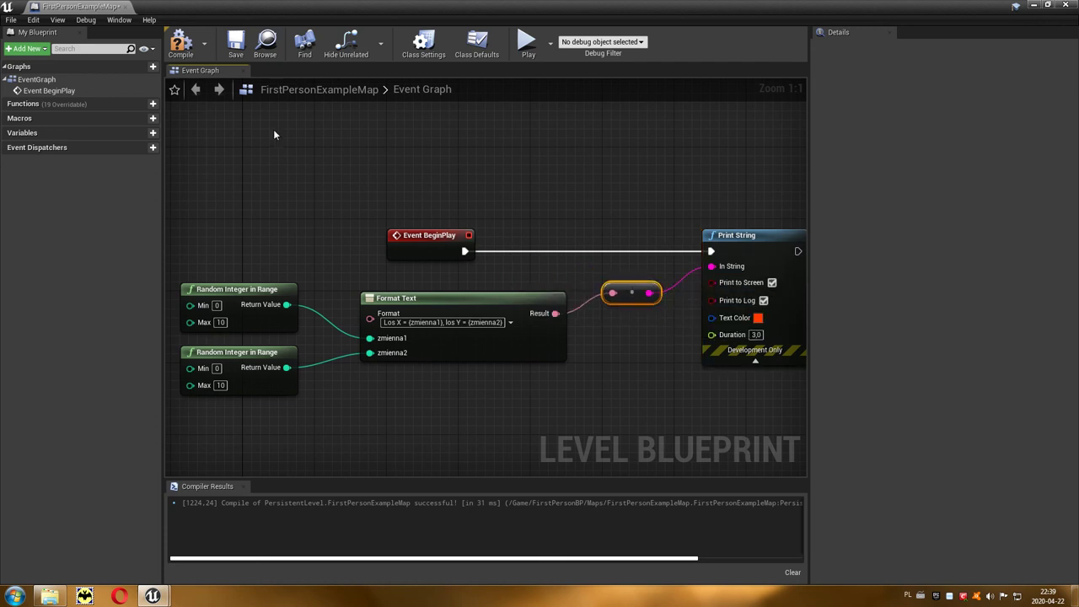
{"action": "left_click", "coordinate": [179, 54]}
Play the level several times, checking the red 'Los X = 2, los Y = 9' readout, then reopen the Level Blueprint
{"action": "left_click", "coordinate": [1034, 7]}
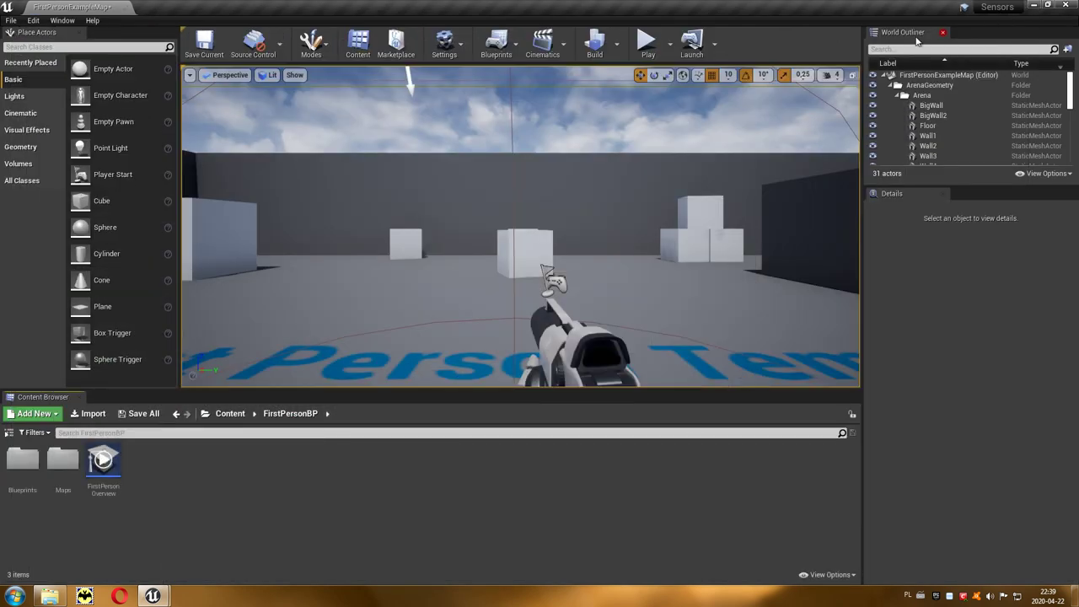
{"action": "left_click", "coordinate": [648, 44]}
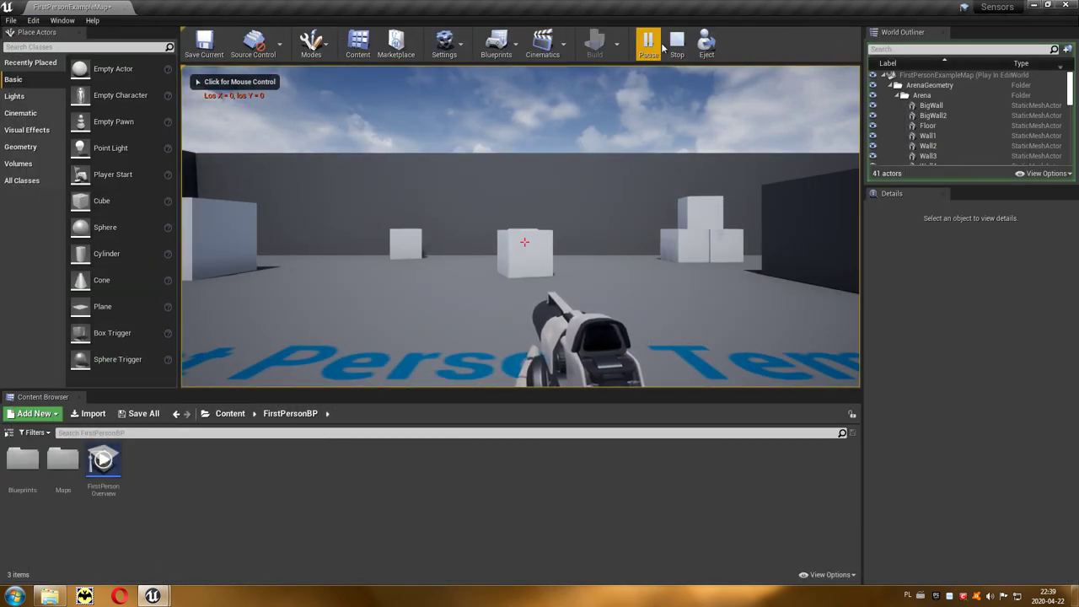
{"action": "left_click", "coordinate": [648, 44]}
{"action": "left_click", "coordinate": [648, 50]}
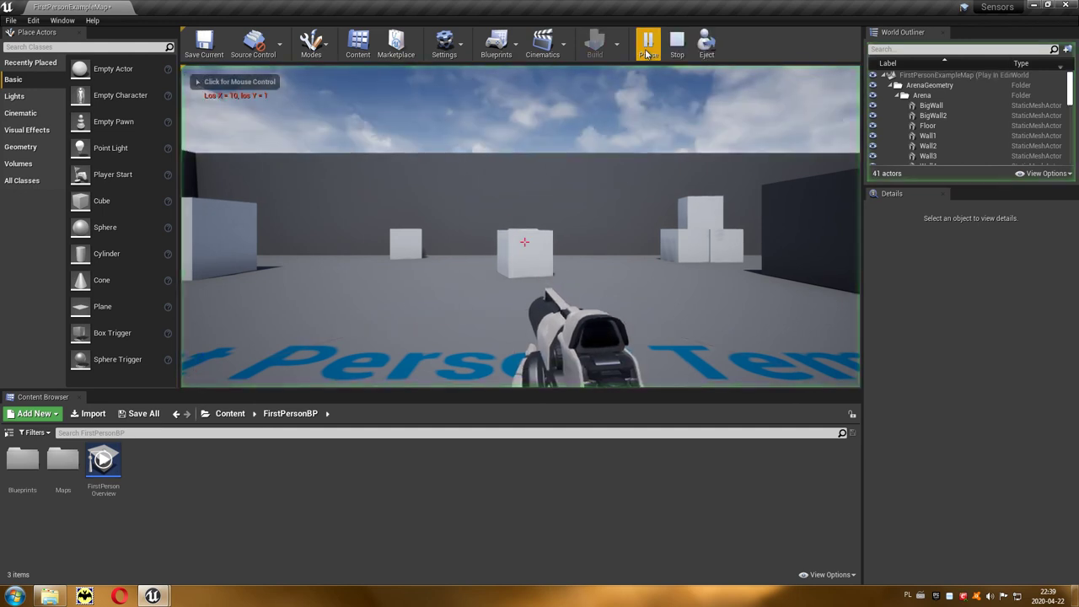
{"action": "key", "text": "Escape"}
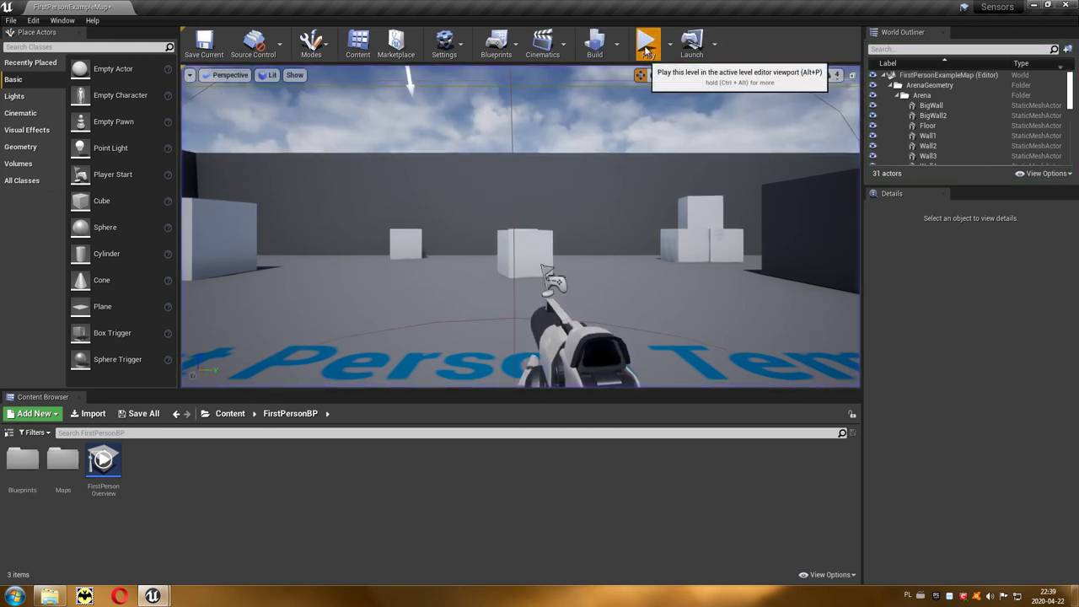
{"action": "left_click", "coordinate": [647, 51]}
{"action": "key", "text": "Escape"}
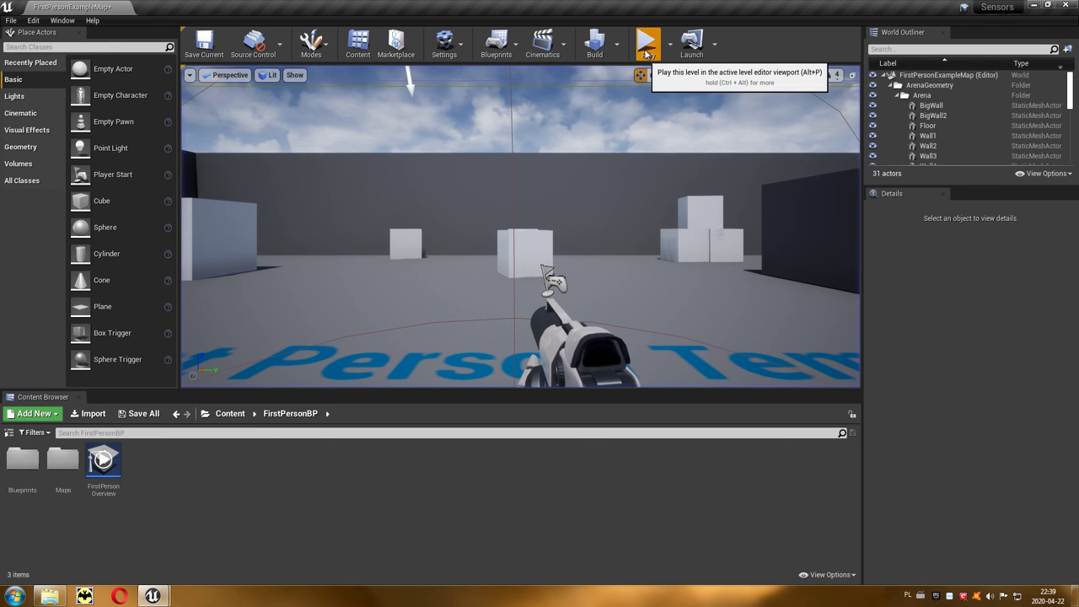
{"action": "left_click", "coordinate": [647, 52]}
{"action": "left_click", "coordinate": [678, 43]}
{"action": "left_click", "coordinate": [649, 53]}
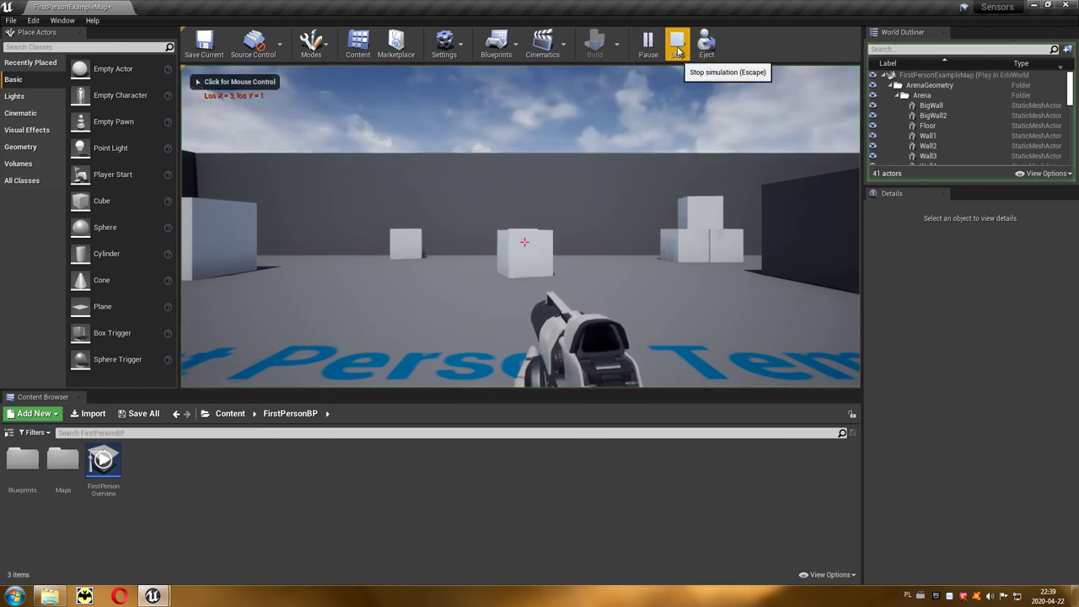
{"action": "left_click", "coordinate": [677, 47]}
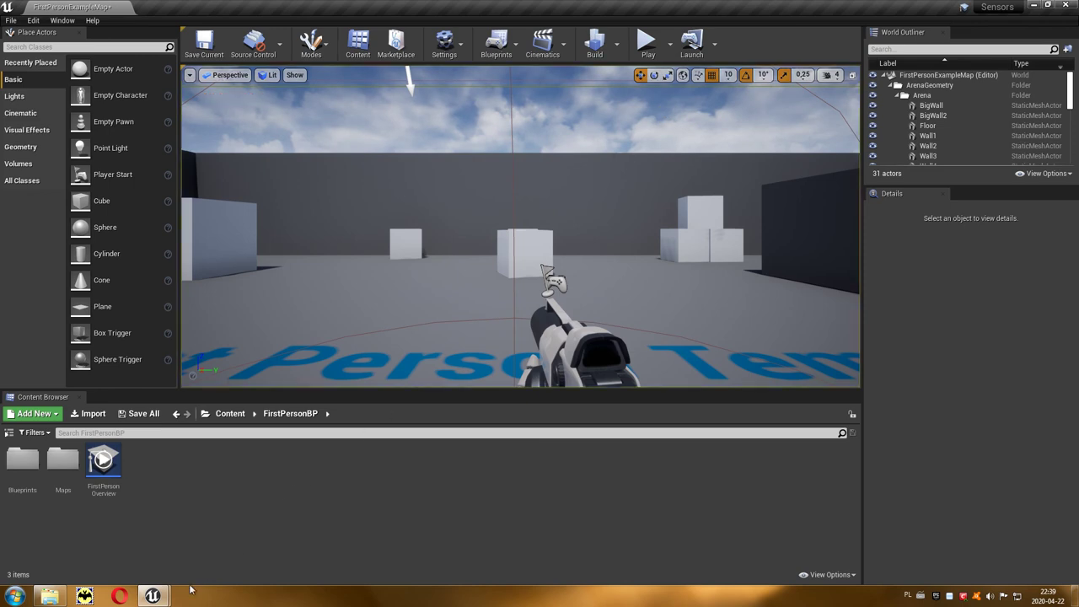
{"action": "left_click", "coordinate": [210, 559]}
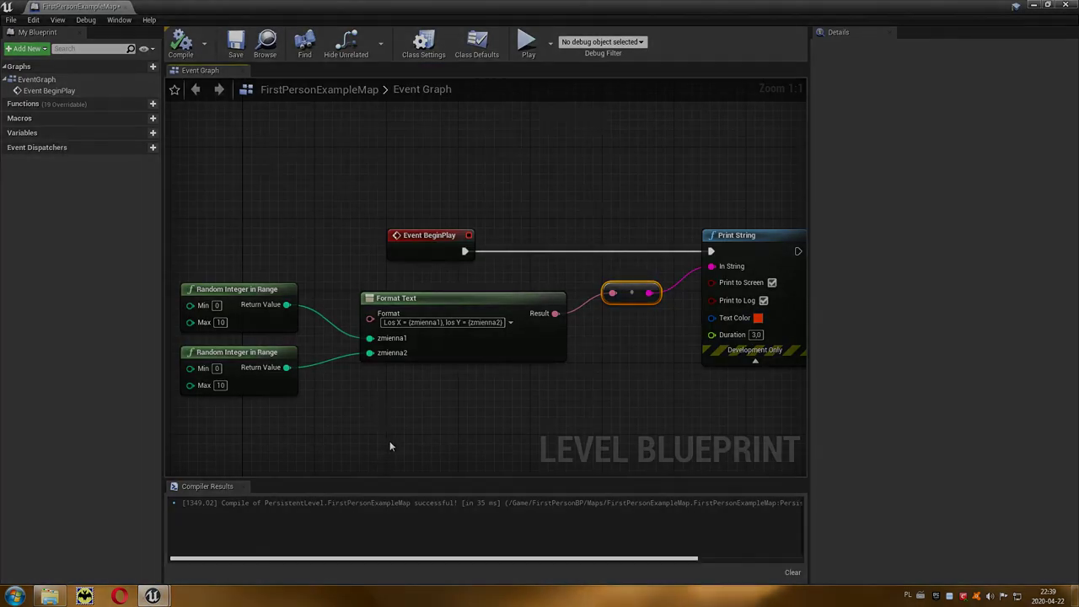